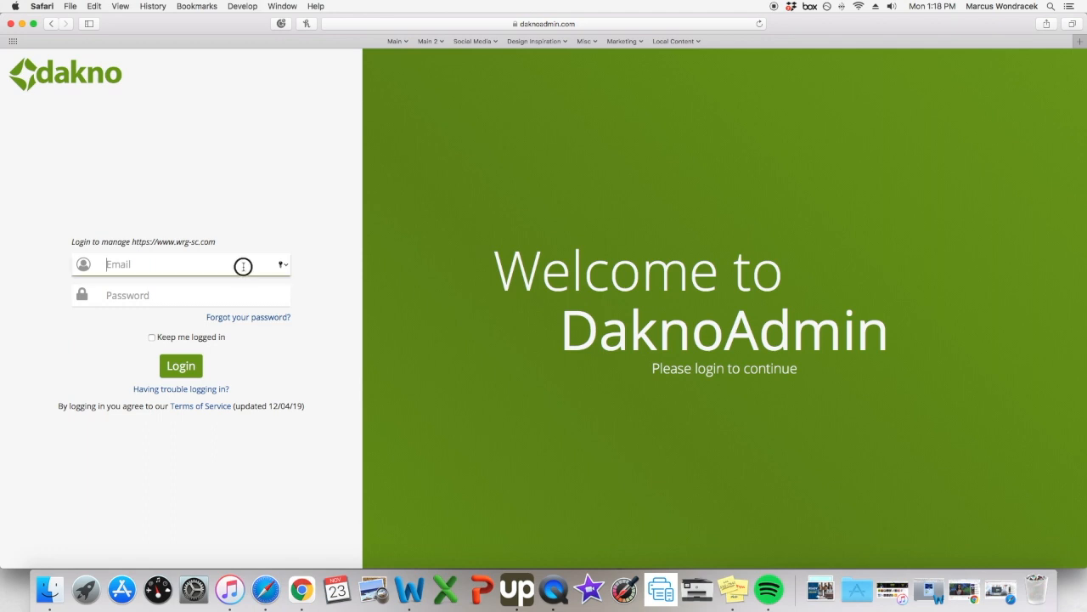
# Sign in to DaknoAdmin with the saved autofill login.
pyautogui.click(208, 290)
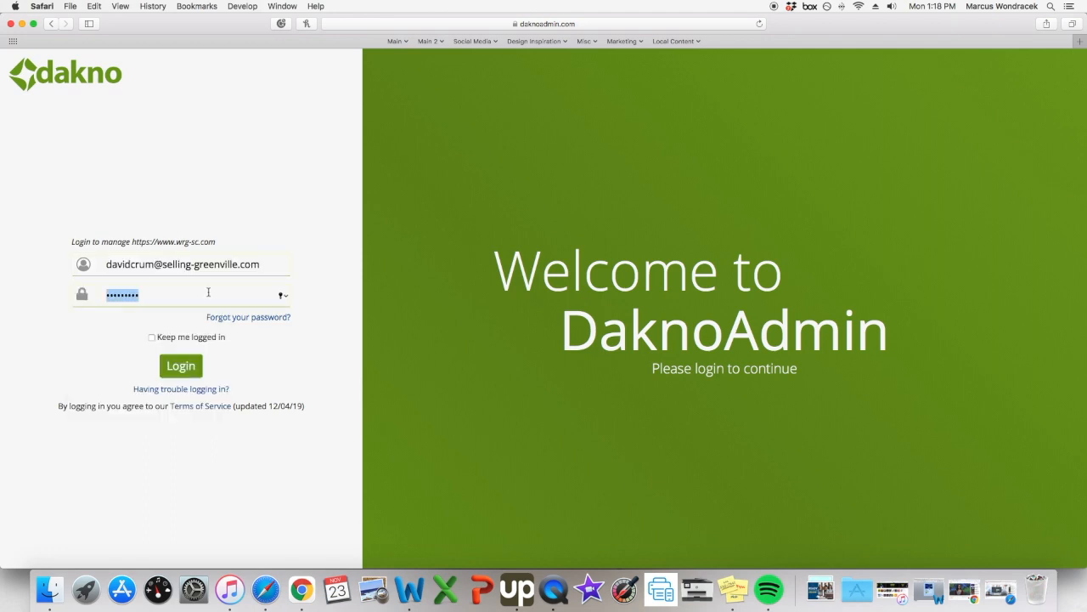
pyautogui.click(198, 367)
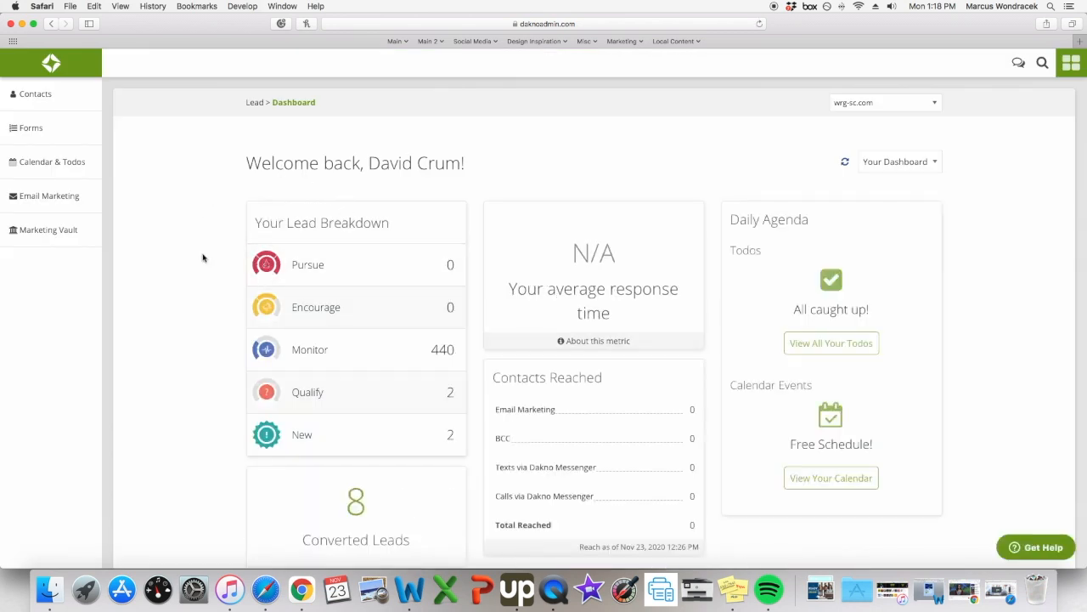
# Go to Contacts > Contact List and start a new contact.
pyautogui.click(38, 95)
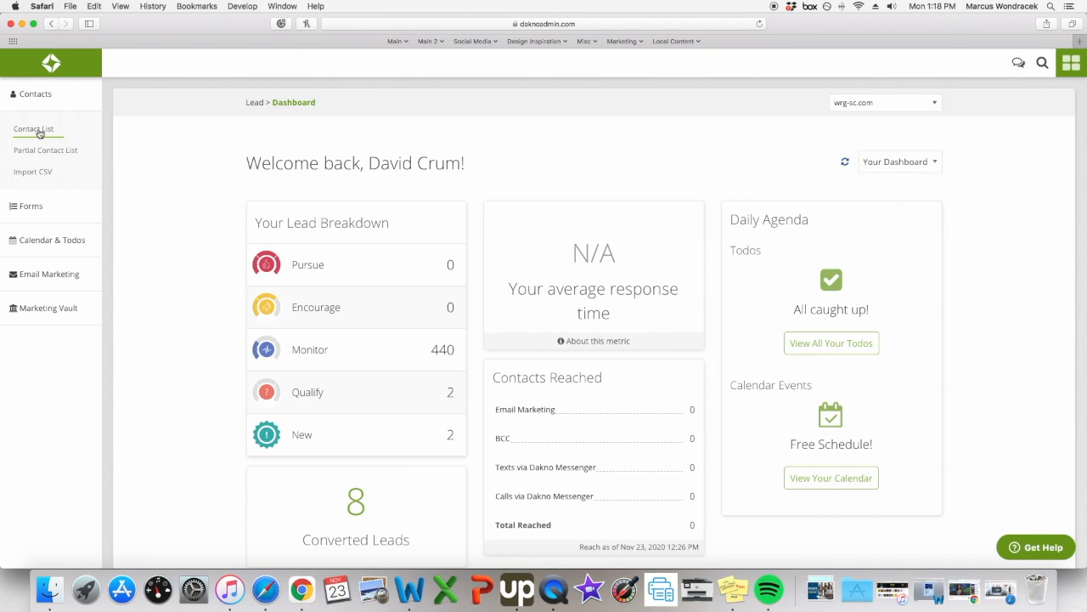
pyautogui.click(37, 130)
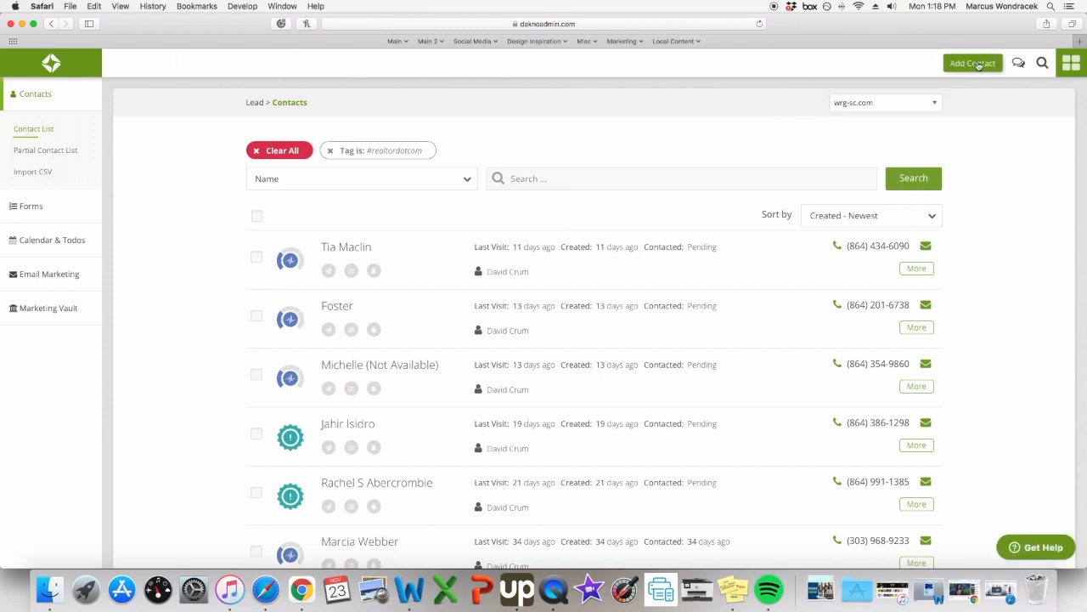
pyautogui.click(974, 64)
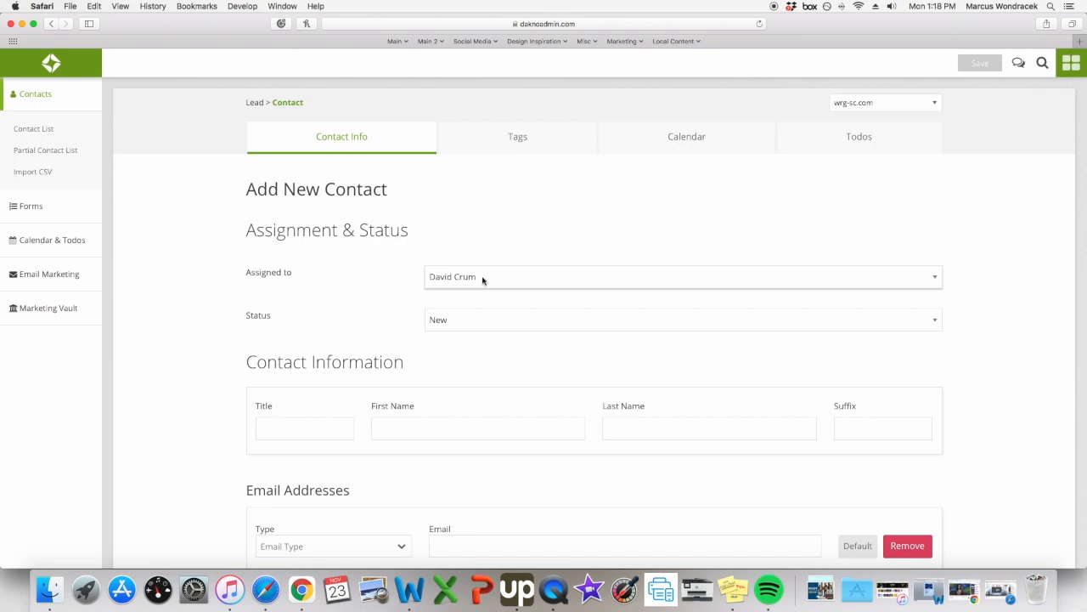
pyautogui.click(395, 429)
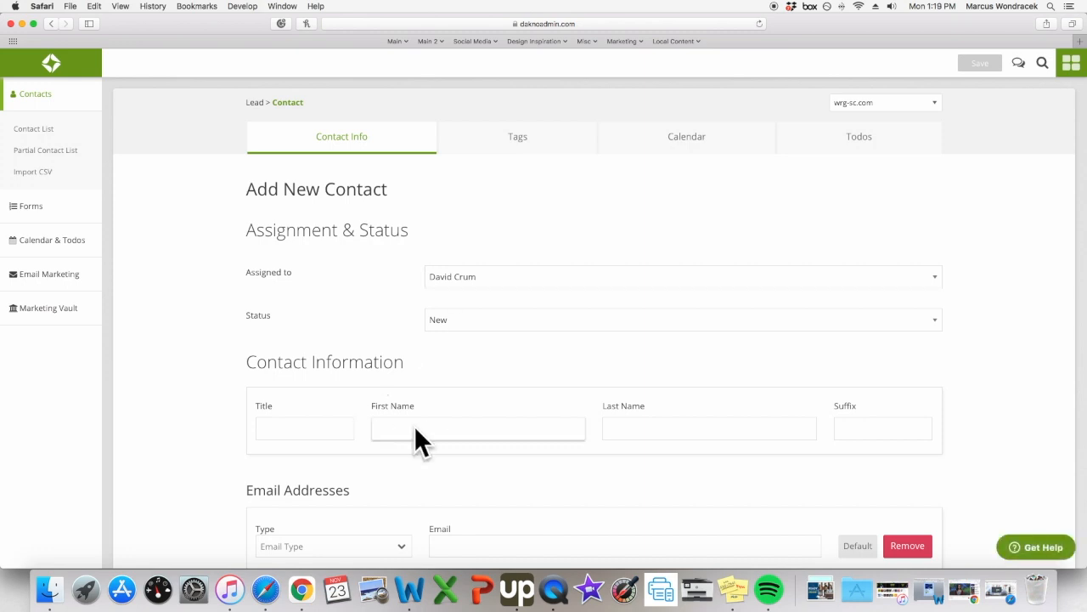
pyautogui.click(689, 429)
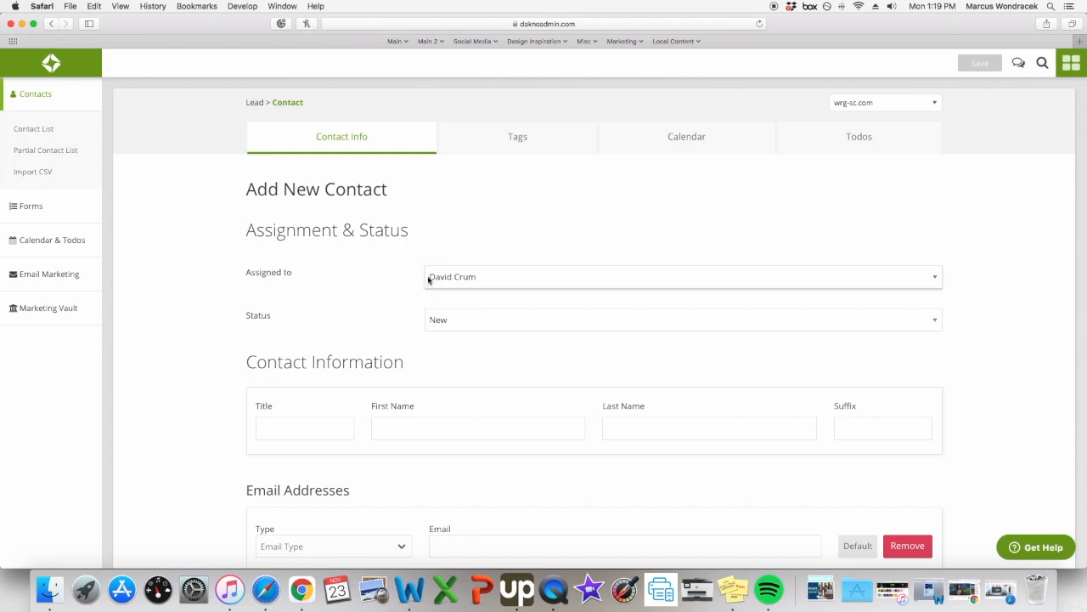
pyautogui.click(936, 281)
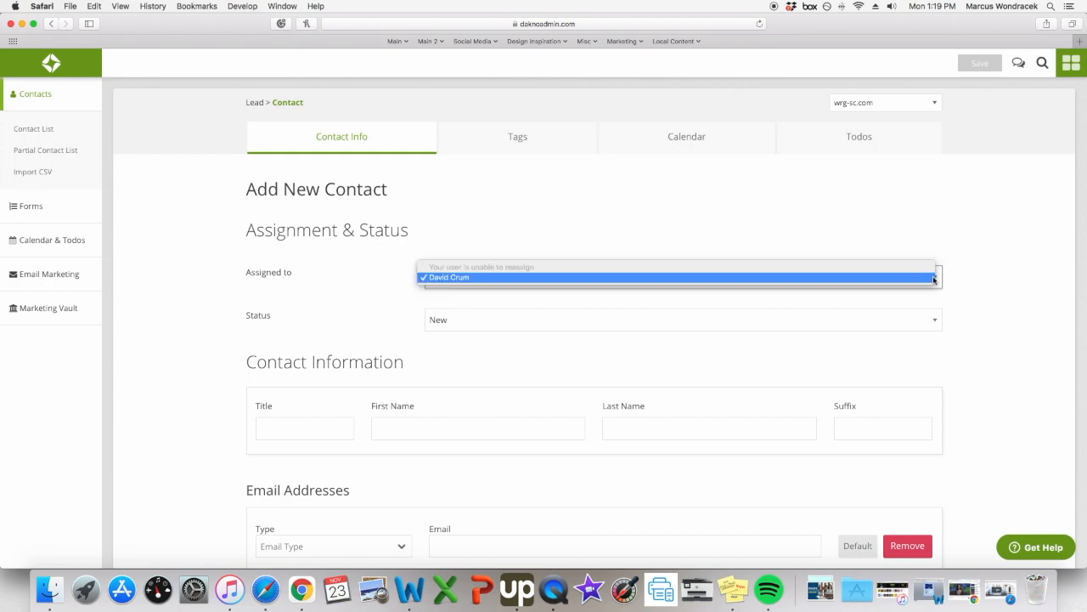
pyautogui.click(998, 289)
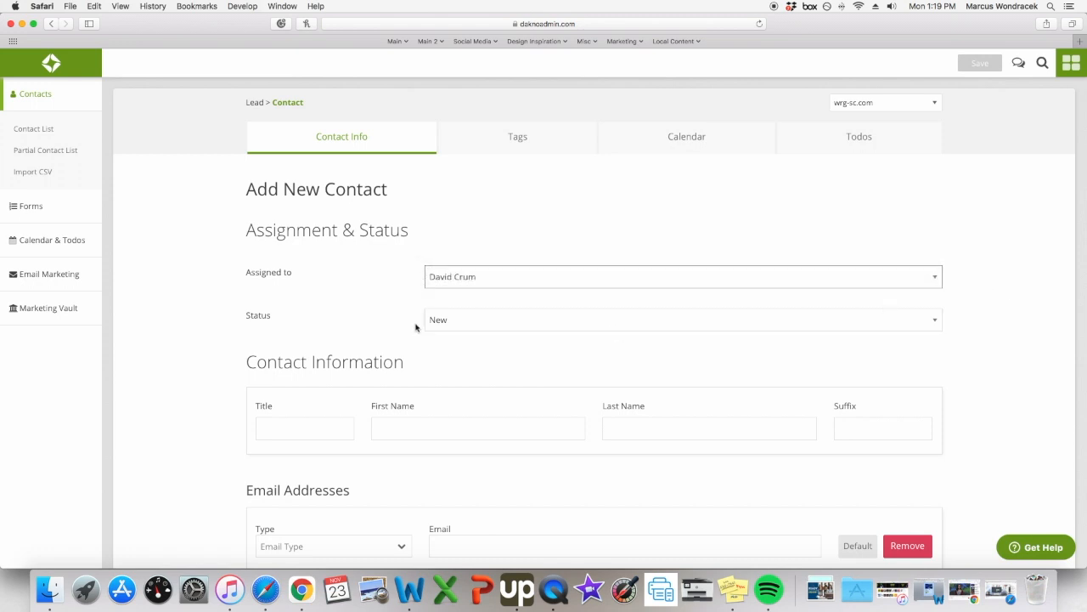
pyautogui.click(937, 323)
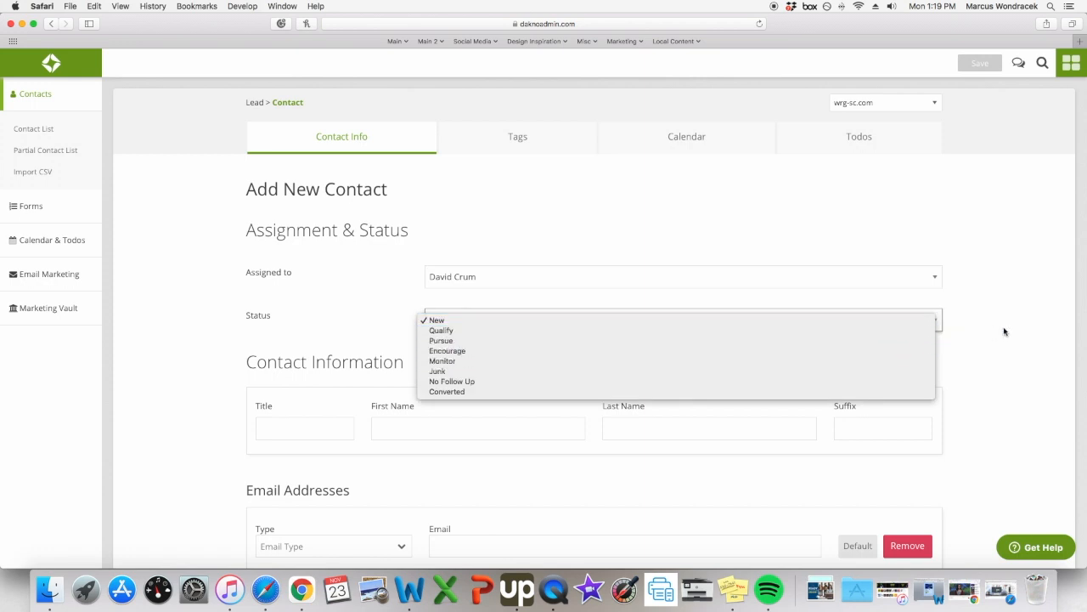
pyautogui.click(978, 333)
pyautogui.click(557, 431)
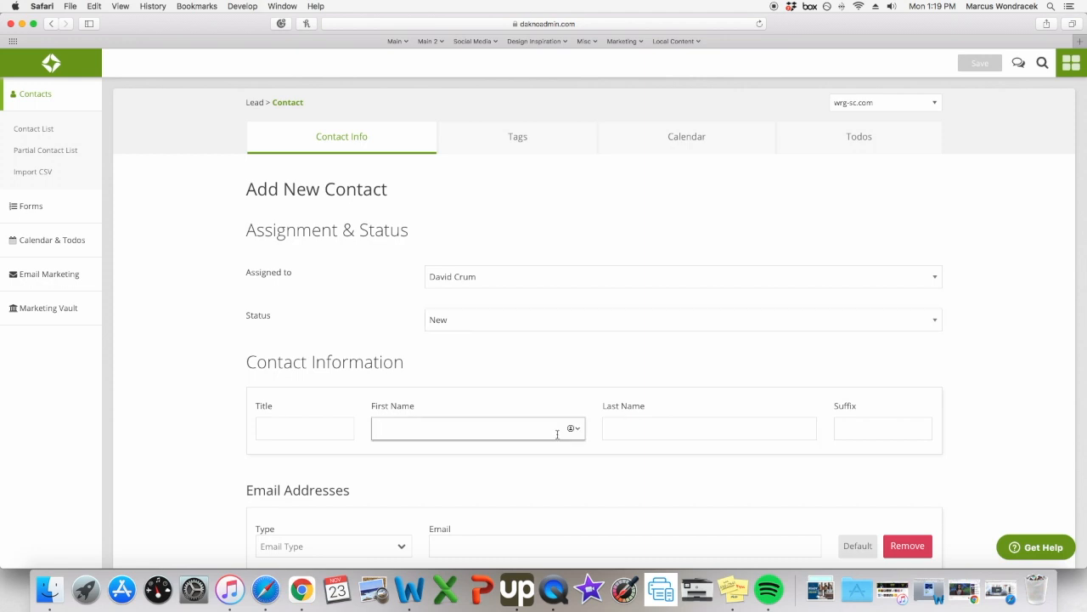
# Enter the contact's first name, last name and e-mail address.
pyautogui.write('Thisis')
pyautogui.press('Tab')
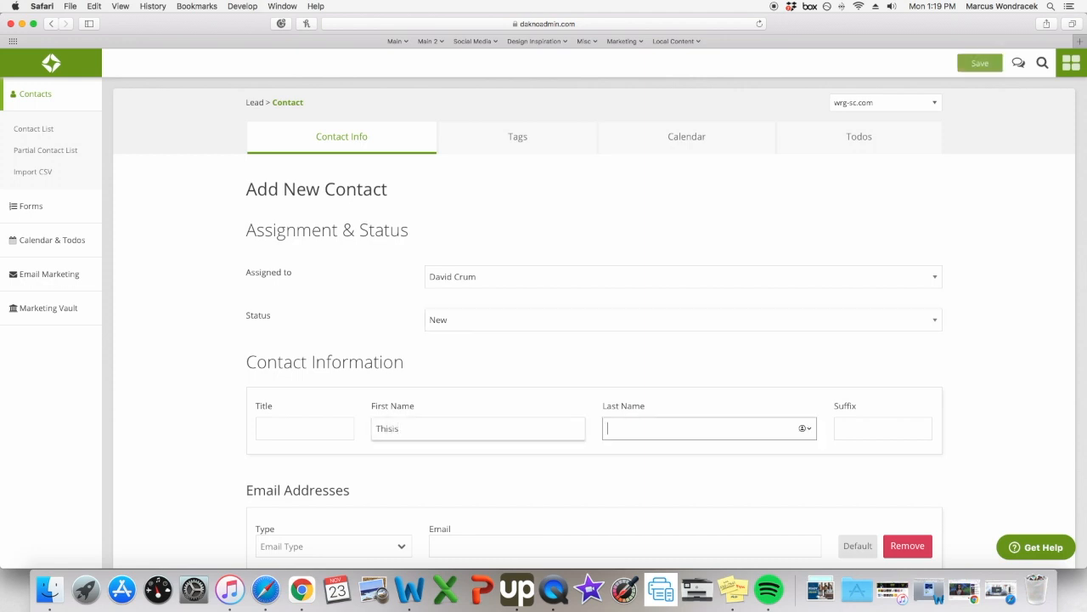
pyautogui.write('Onlyatest')
pyautogui.scroll(-3, 649, 380)
pyautogui.scroll(-2, 647, 379)
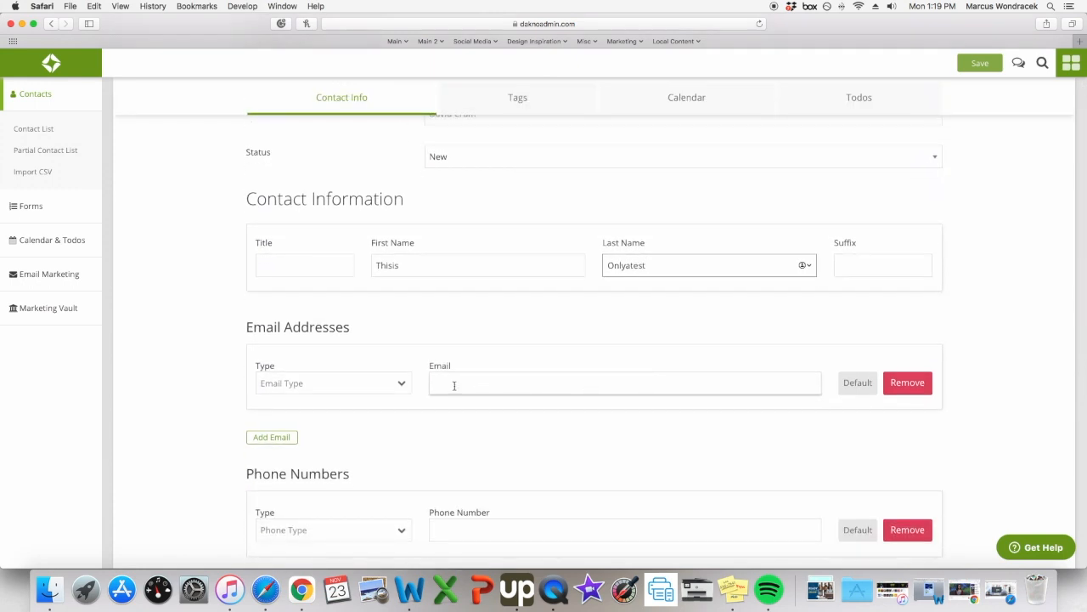
pyautogui.click(489, 383)
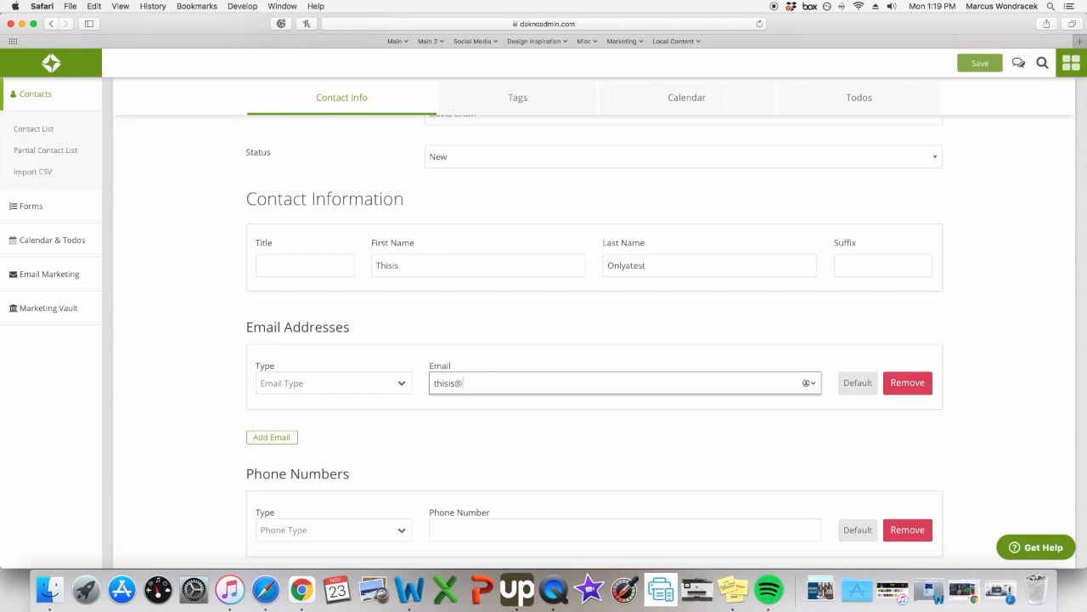
pyautogui.scroll(-5, 487, 407)
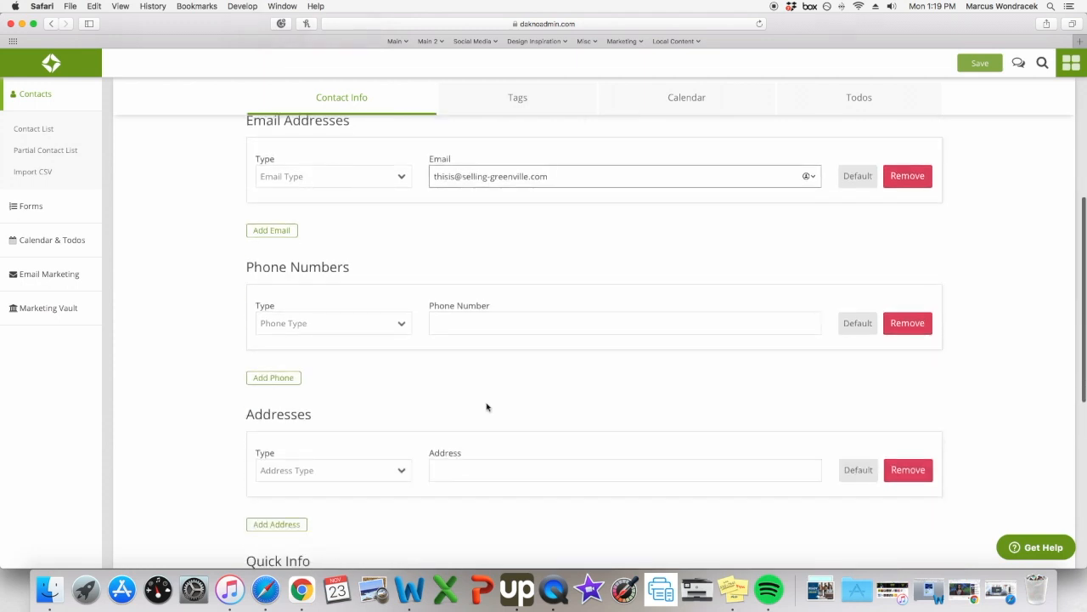
# Add the contact's phone number with phone type Cell.
pyautogui.click(403, 325)
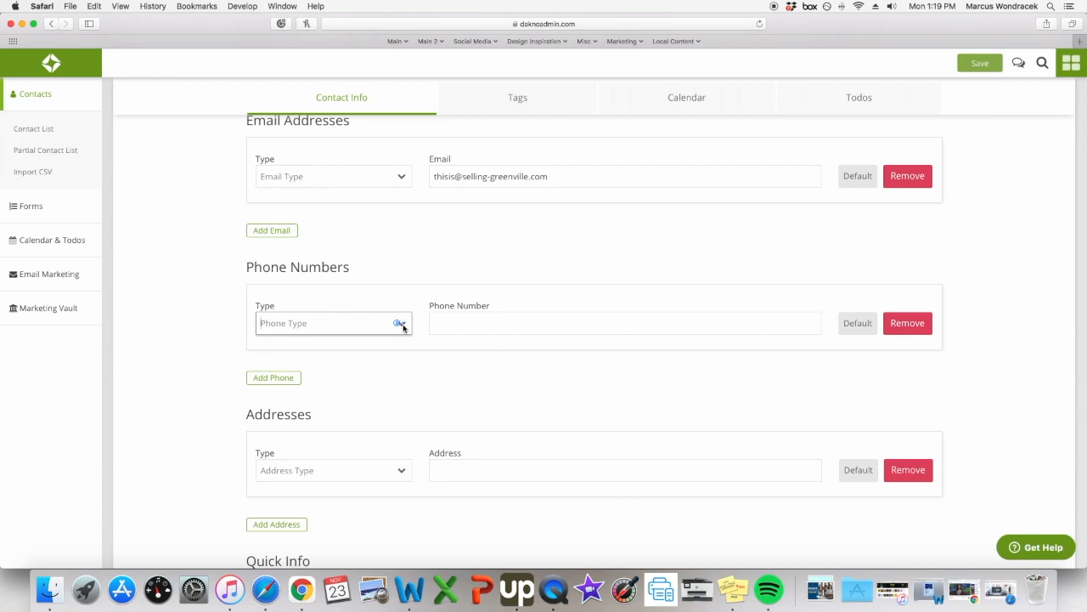
pyautogui.click(403, 325)
pyautogui.click(403, 324)
pyautogui.click(403, 324)
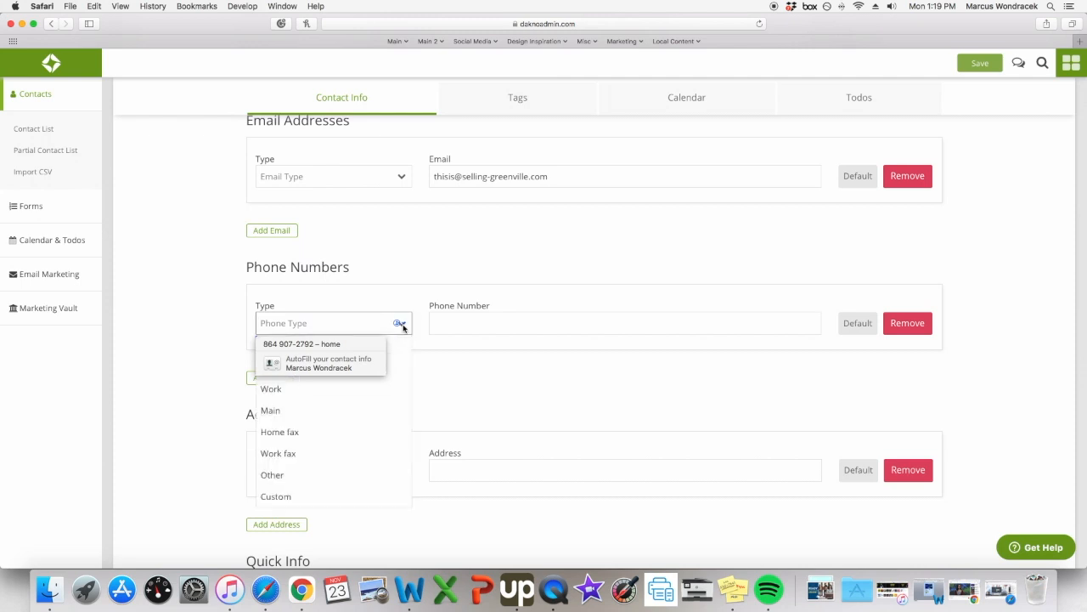
pyautogui.click(226, 303)
pyautogui.click(400, 322)
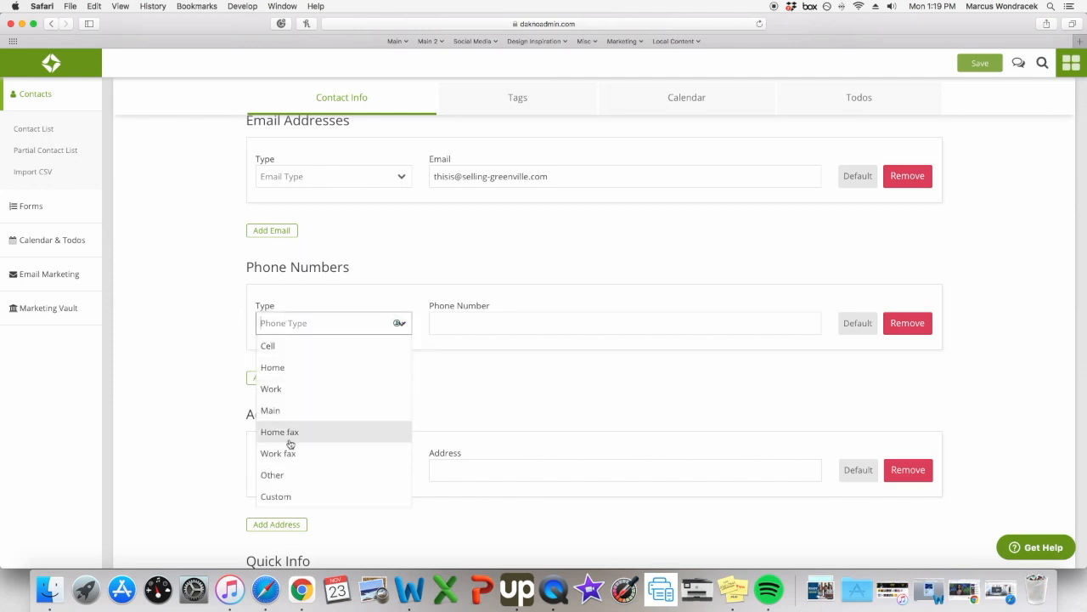
pyautogui.click(332, 351)
pyautogui.click(462, 327)
pyautogui.write('864-555-5555')
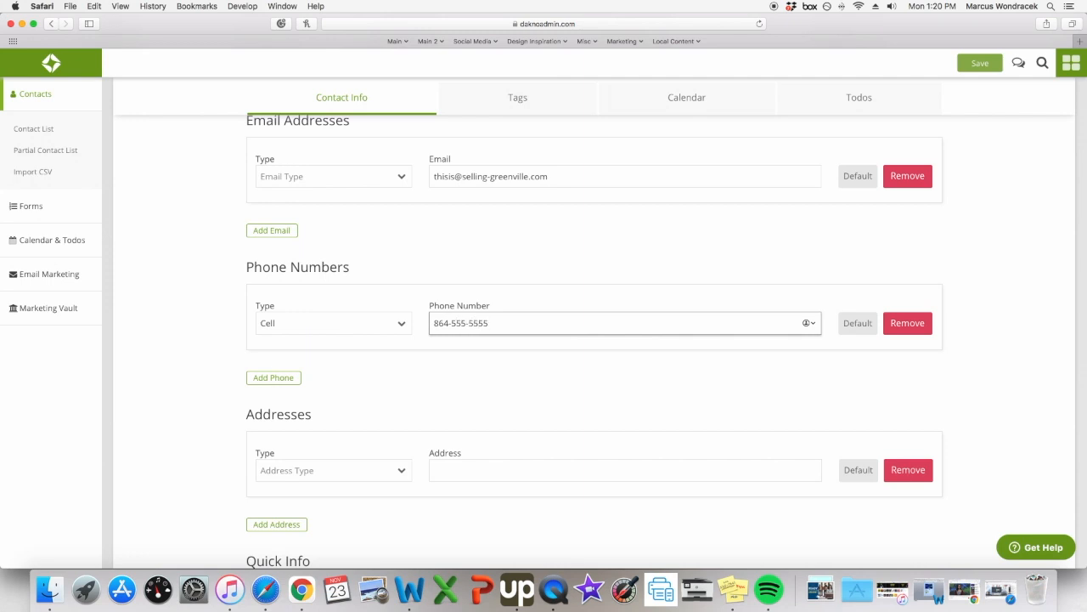
pyautogui.scroll(-4, 471, 351)
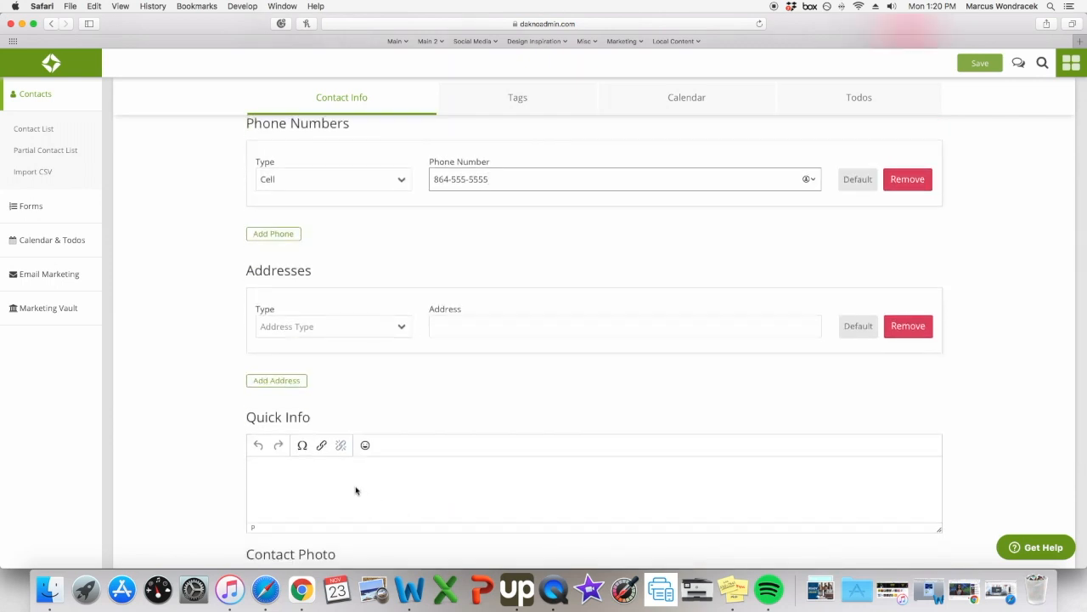
pyautogui.scroll(1, 345, 480)
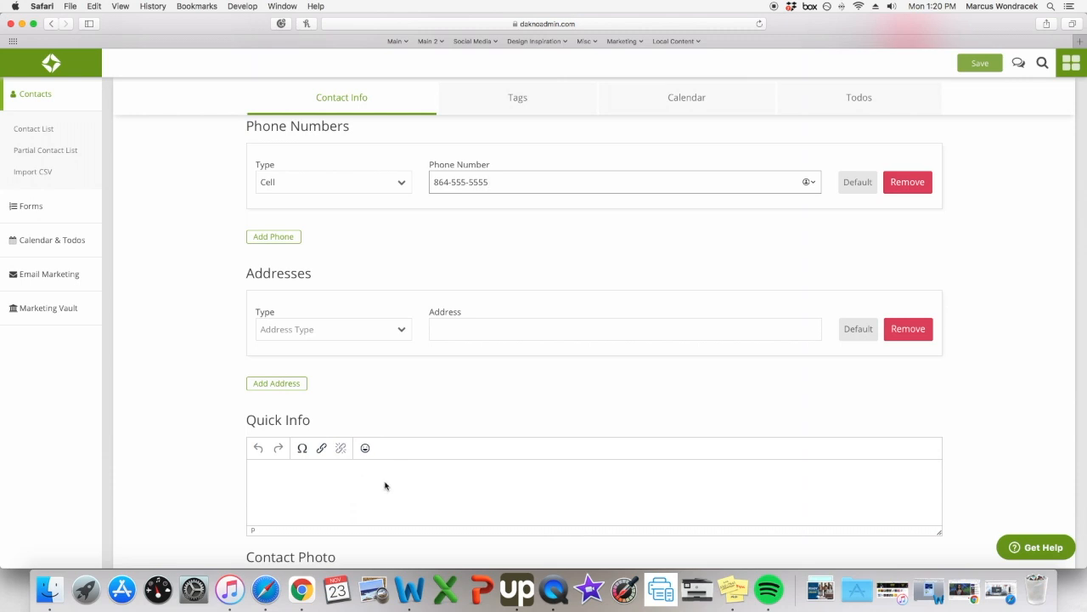
pyautogui.scroll(-5, 385, 485)
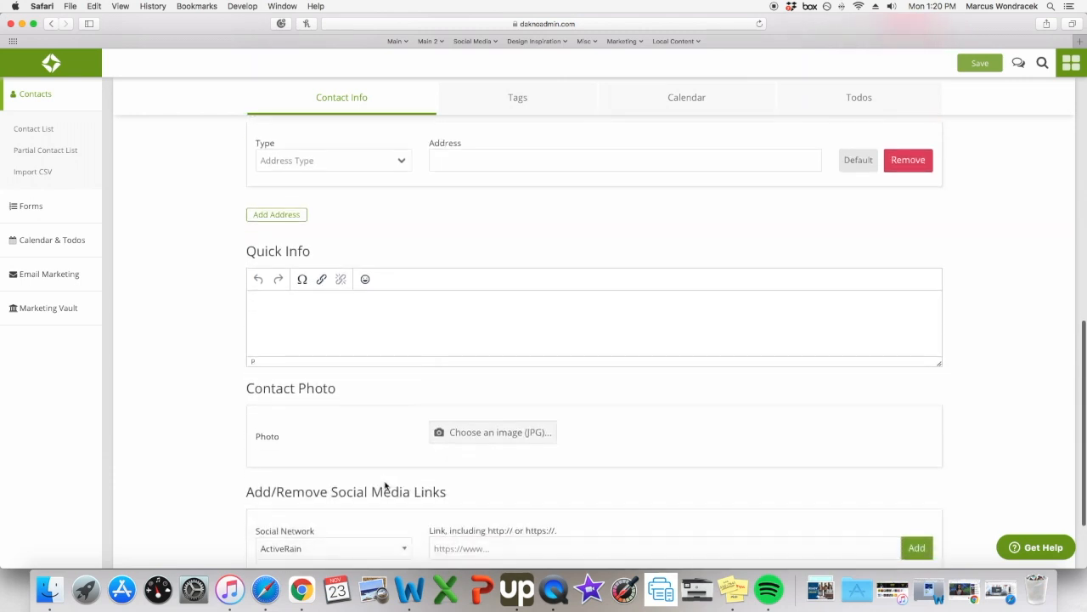
pyautogui.scroll(-1, 385, 482)
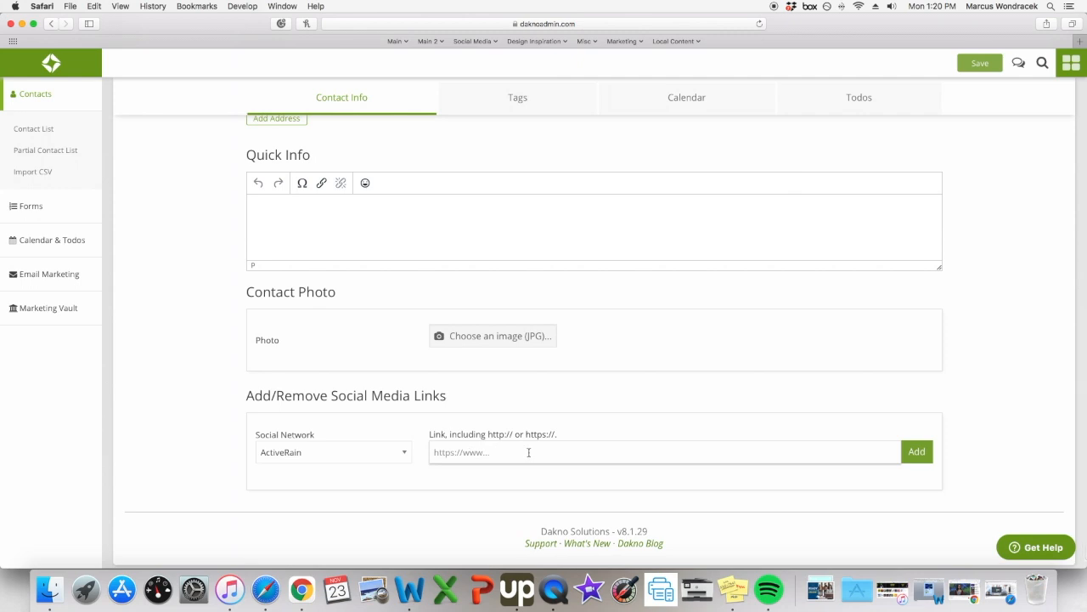
pyautogui.scroll(15, 528, 452)
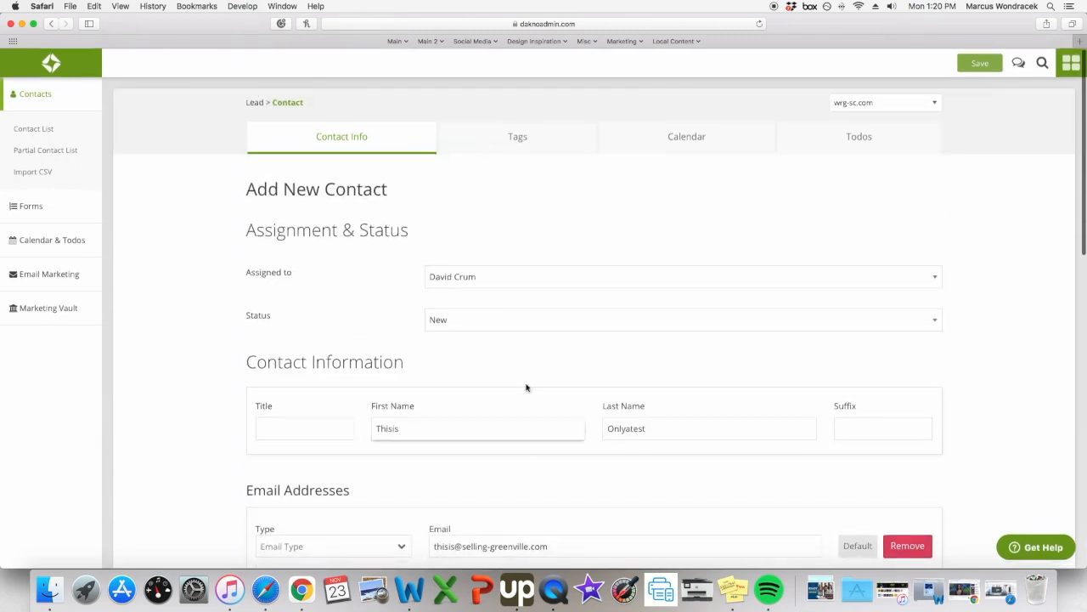
# Show the Tags panel and its full list of available tags.
pyautogui.click(549, 135)
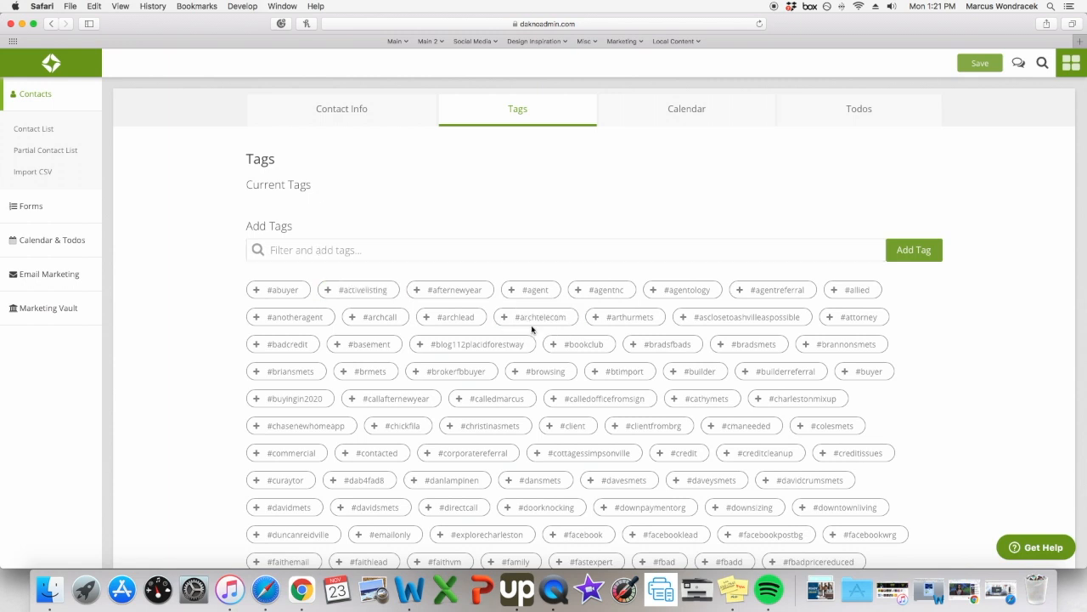
pyautogui.click(432, 250)
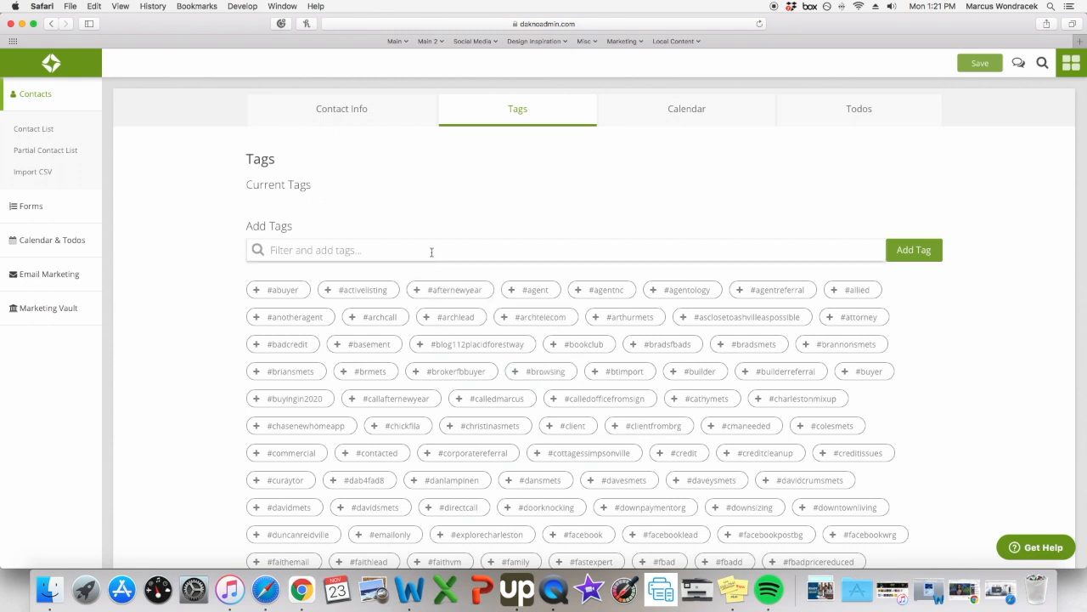
pyautogui.write('dav')
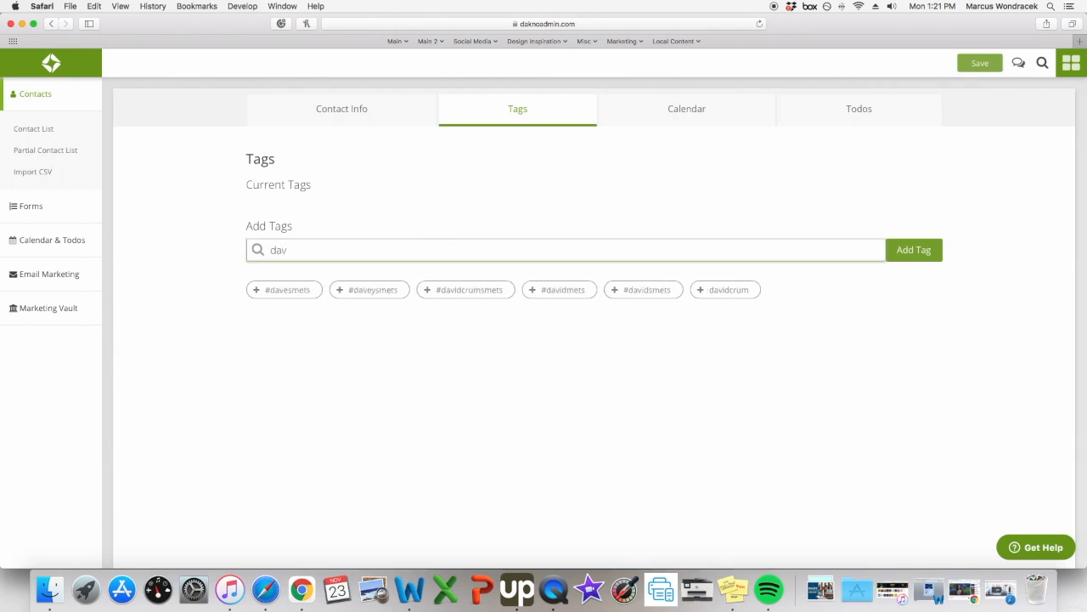
pyautogui.write('id')
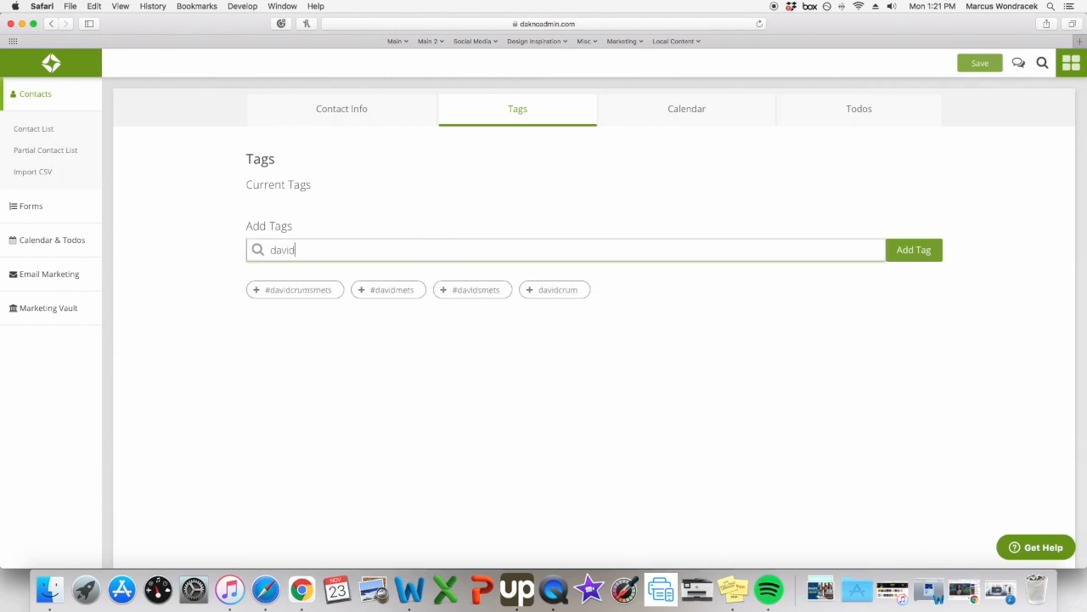
pyautogui.click(397, 290)
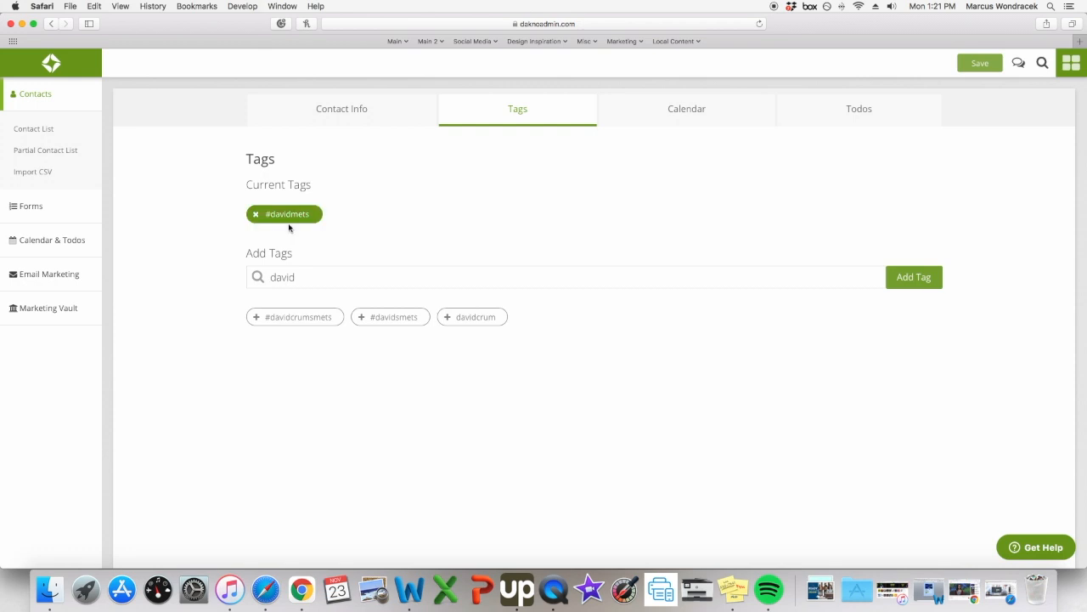
pyautogui.moveTo(318, 275); pyautogui.dragTo(252, 274)
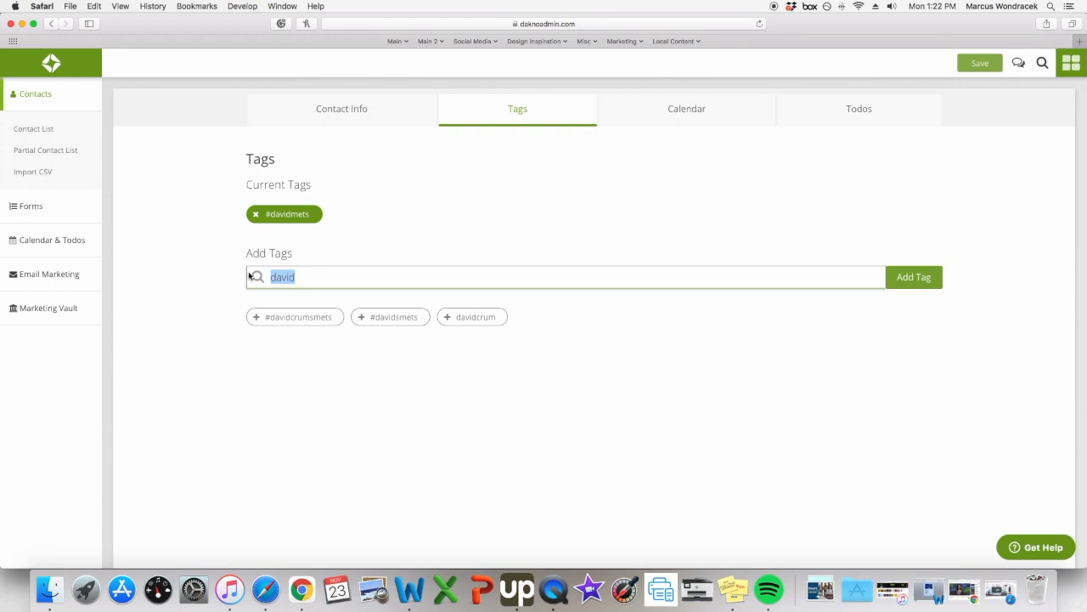
pyautogui.write('cred')
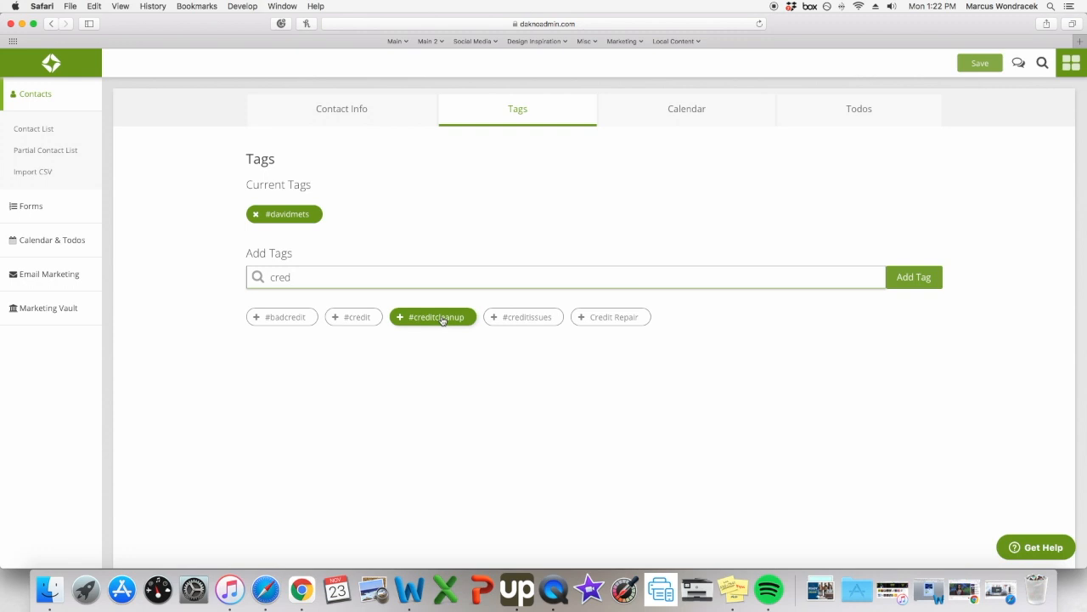
pyautogui.click(443, 321)
pyautogui.click(467, 276)
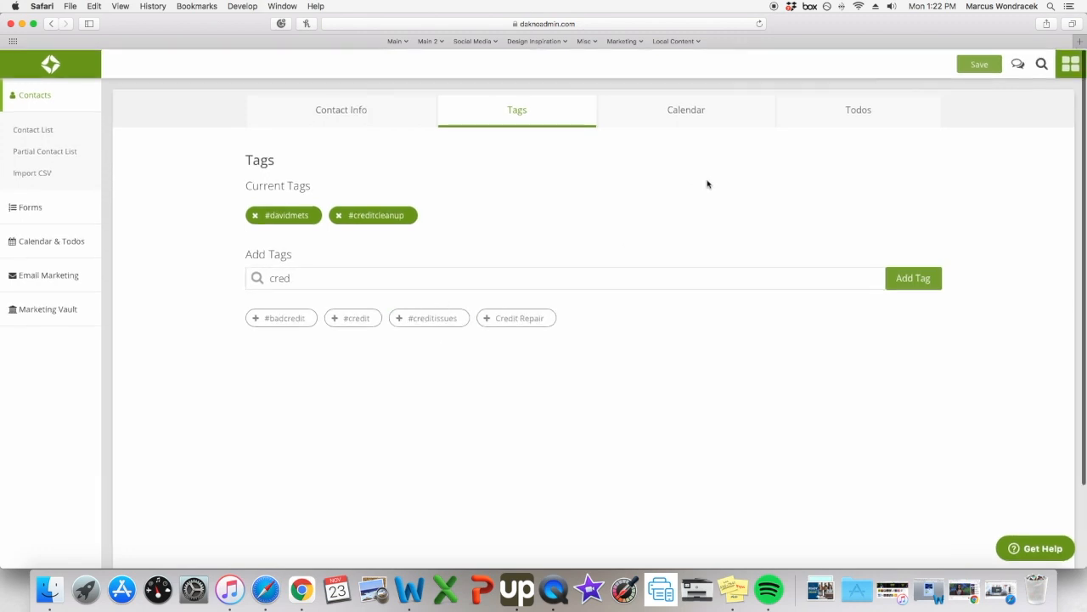
# Create a new Text-type todo assigned to another team member.
pyautogui.click(858, 119)
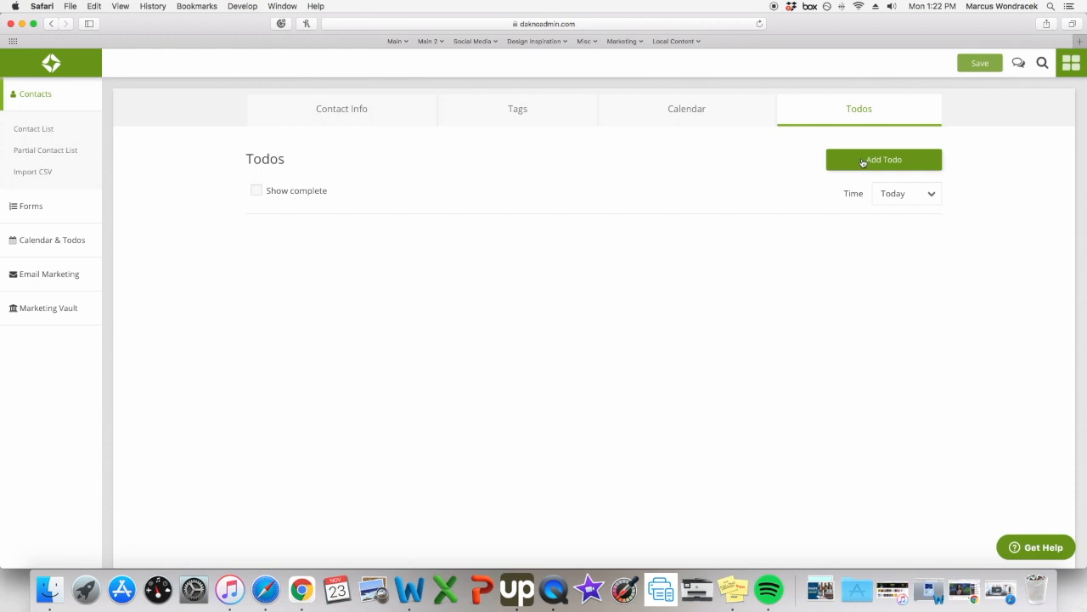
pyautogui.click(862, 162)
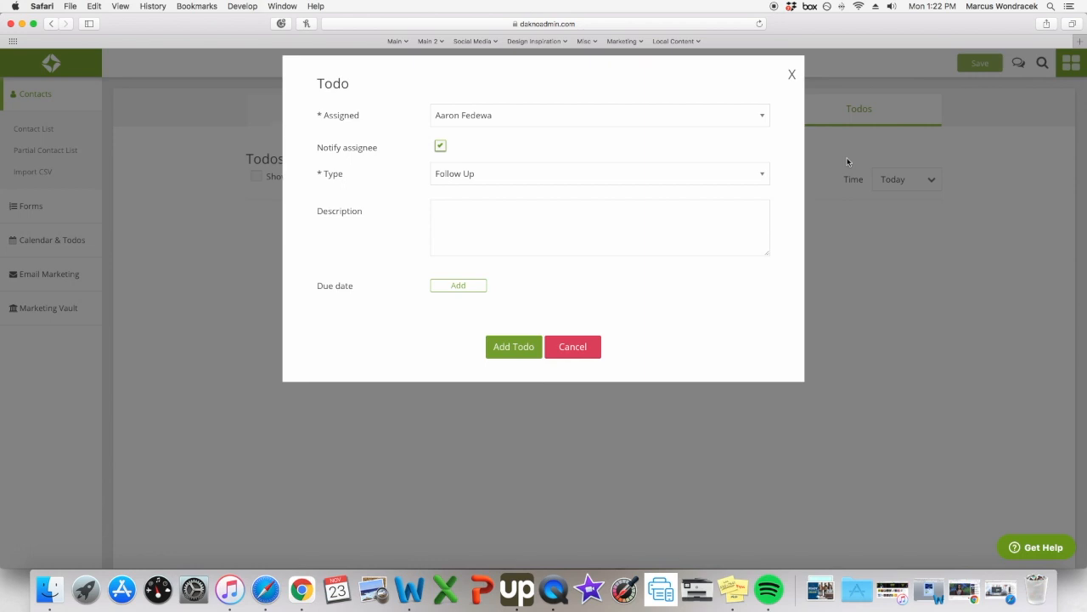
pyautogui.click(486, 119)
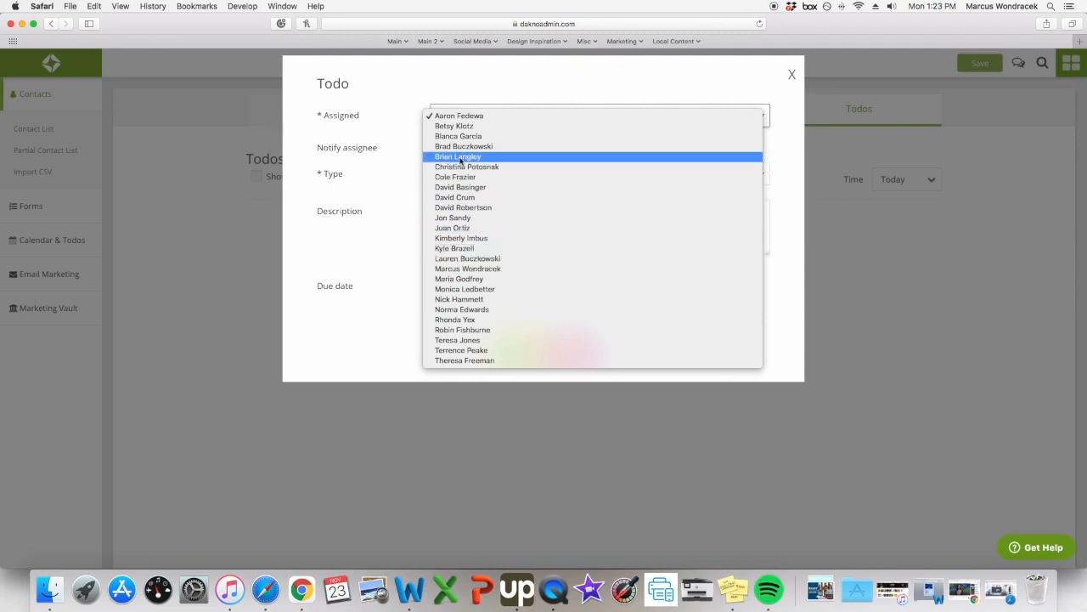
pyautogui.click(463, 199)
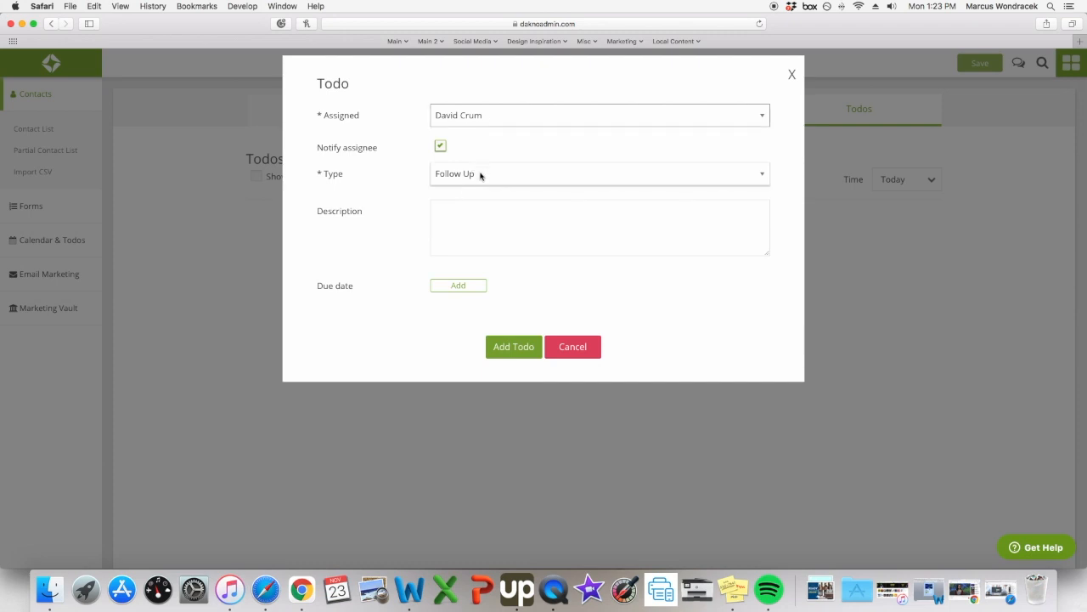
pyautogui.click(481, 172)
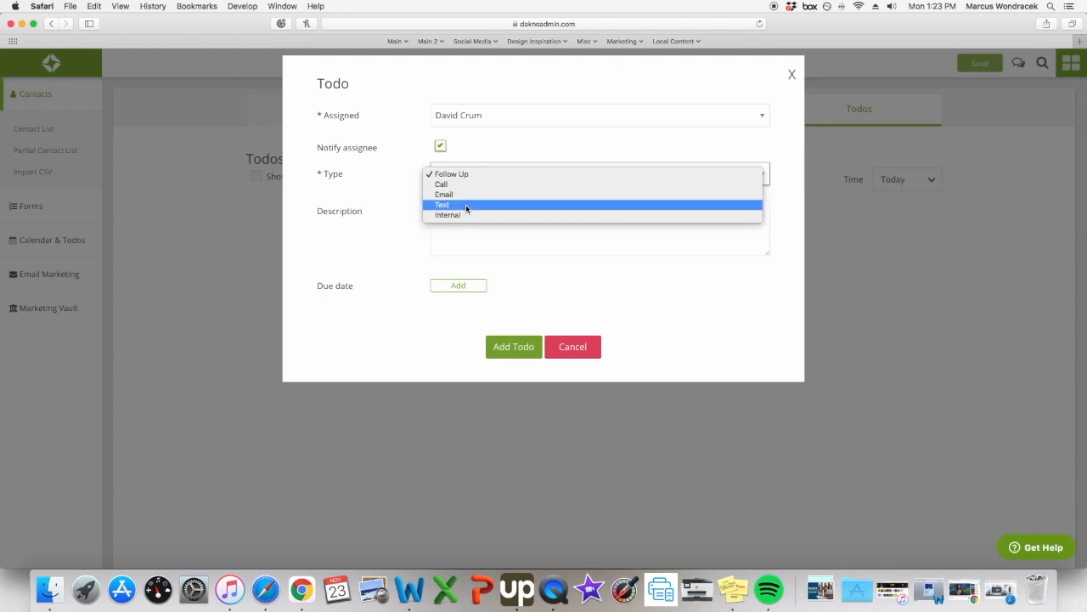
pyautogui.click(467, 208)
pyautogui.click(462, 222)
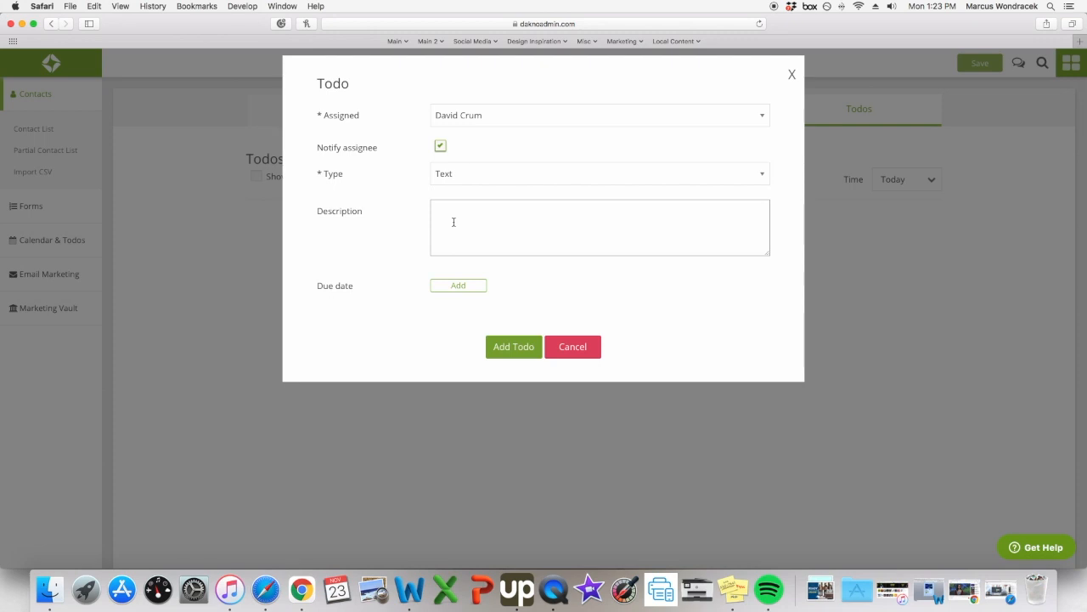
# Add todo 'follow-up on credit repair' due 11/30/2020 10:00am, 10-minute reminder, then save.
pyautogui.write('follow-up on credit repair')
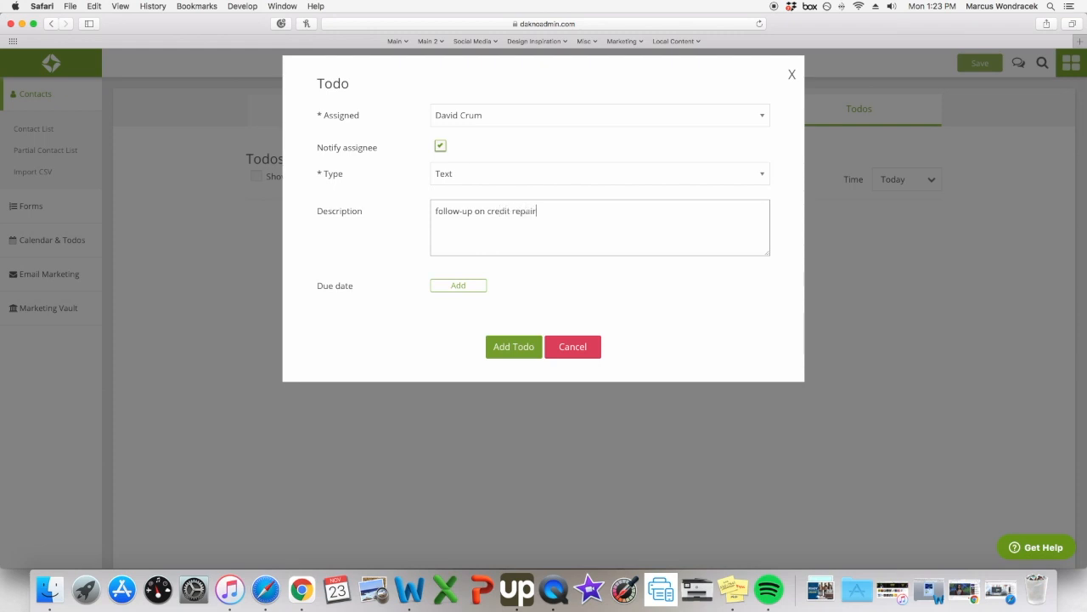
pyautogui.click(443, 289)
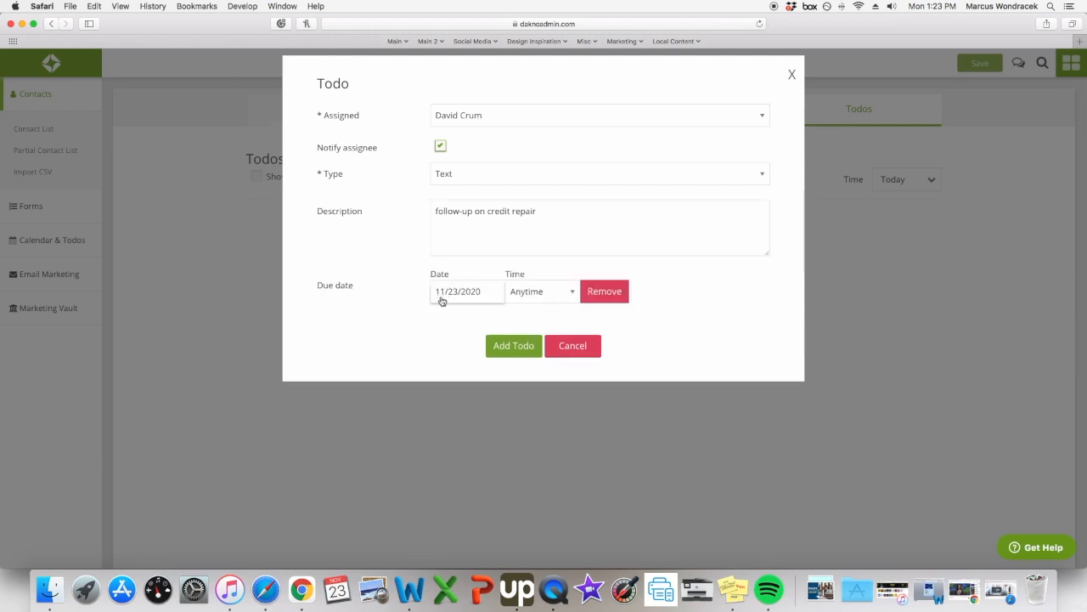
pyautogui.click(461, 296)
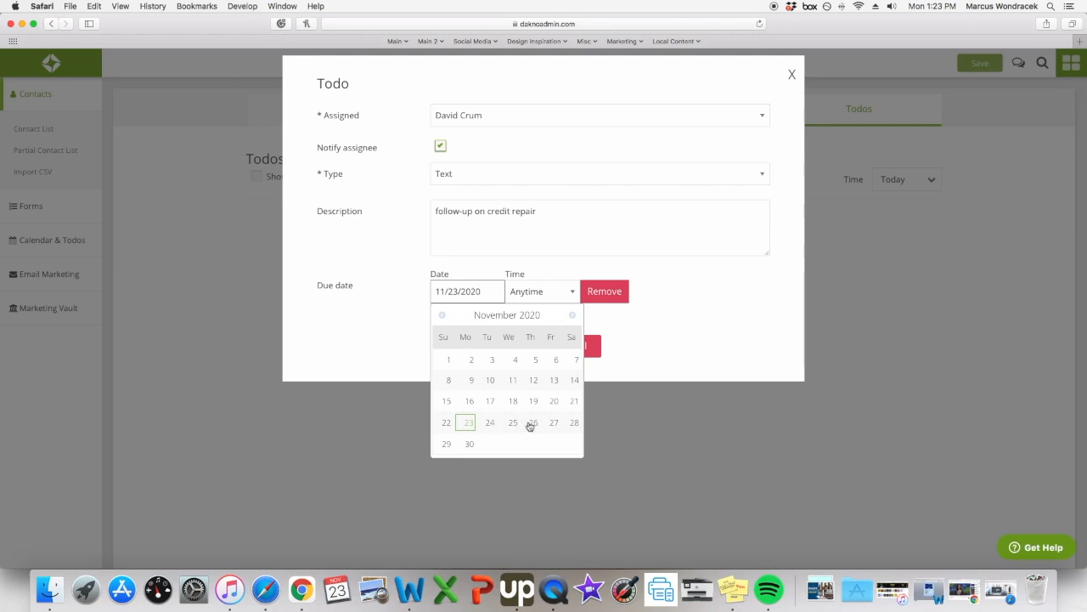
pyautogui.click(470, 445)
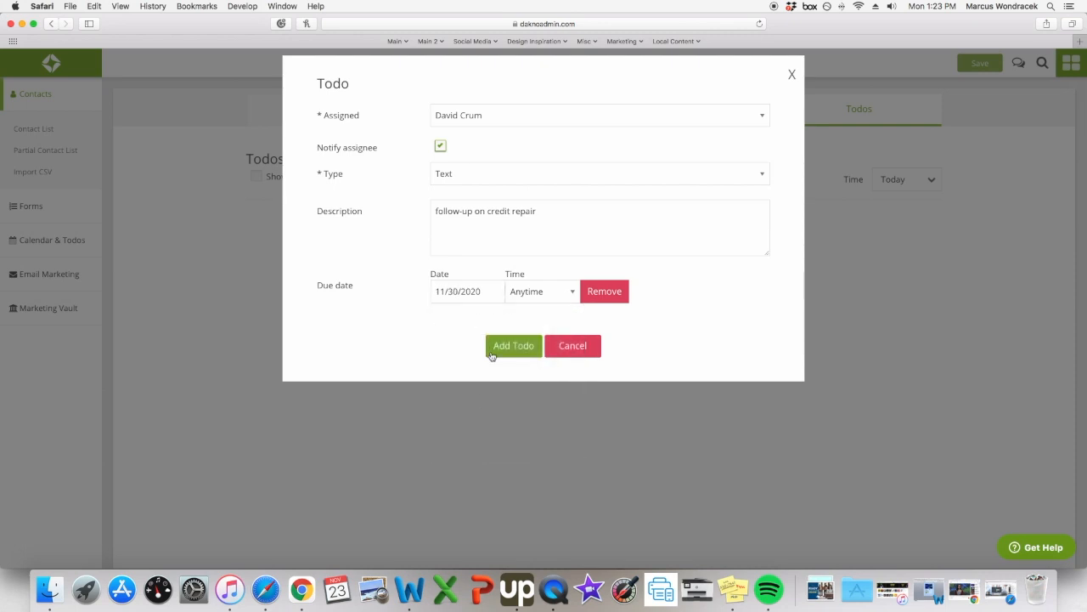
pyautogui.click(571, 292)
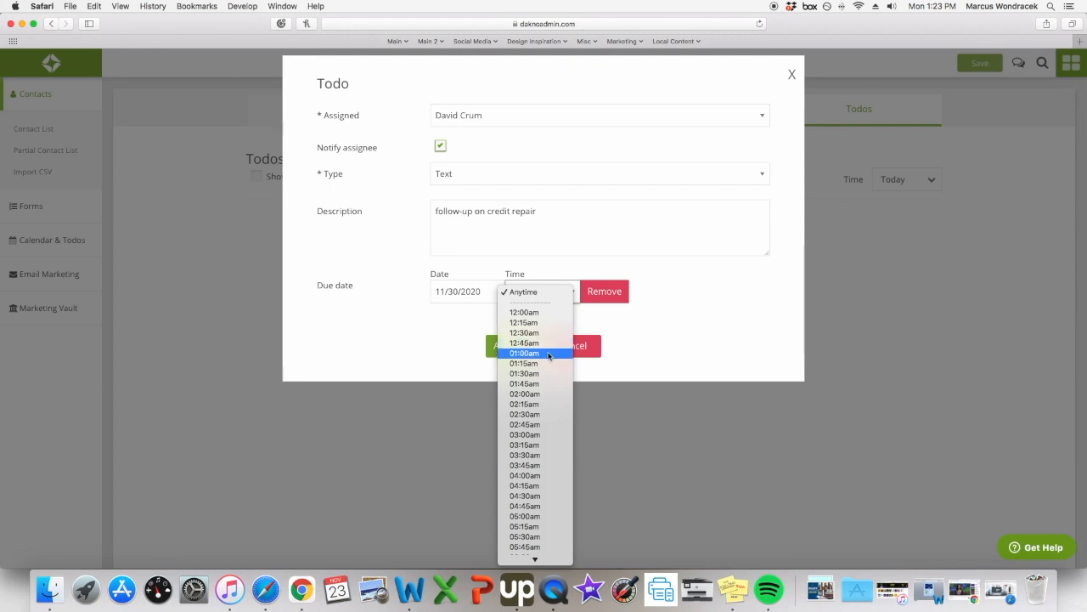
pyautogui.scroll(-3, 548, 354)
pyautogui.scroll(-7, 549, 356)
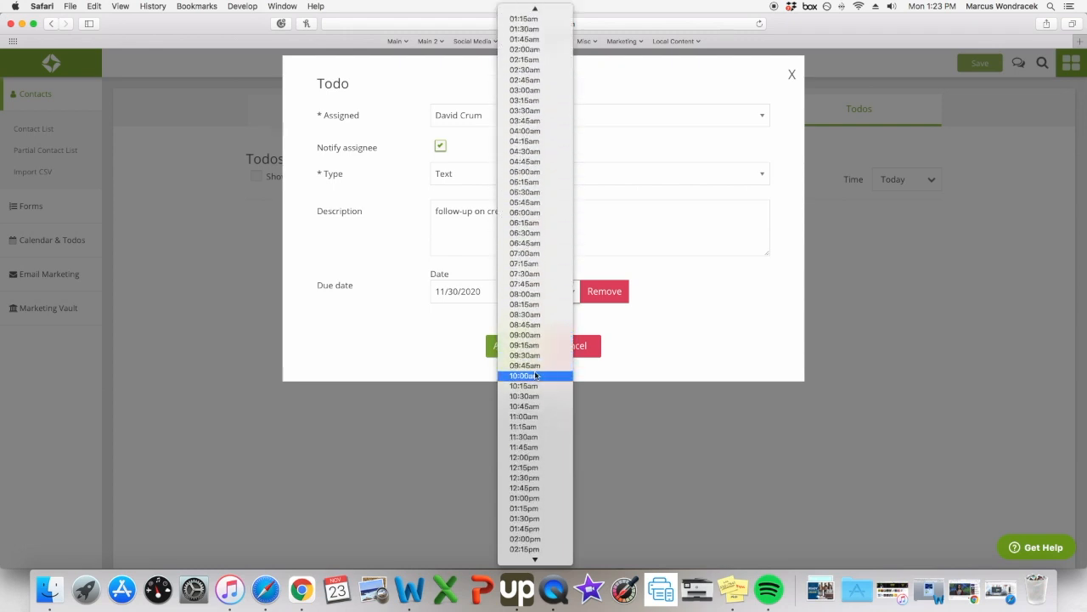
pyautogui.click(535, 376)
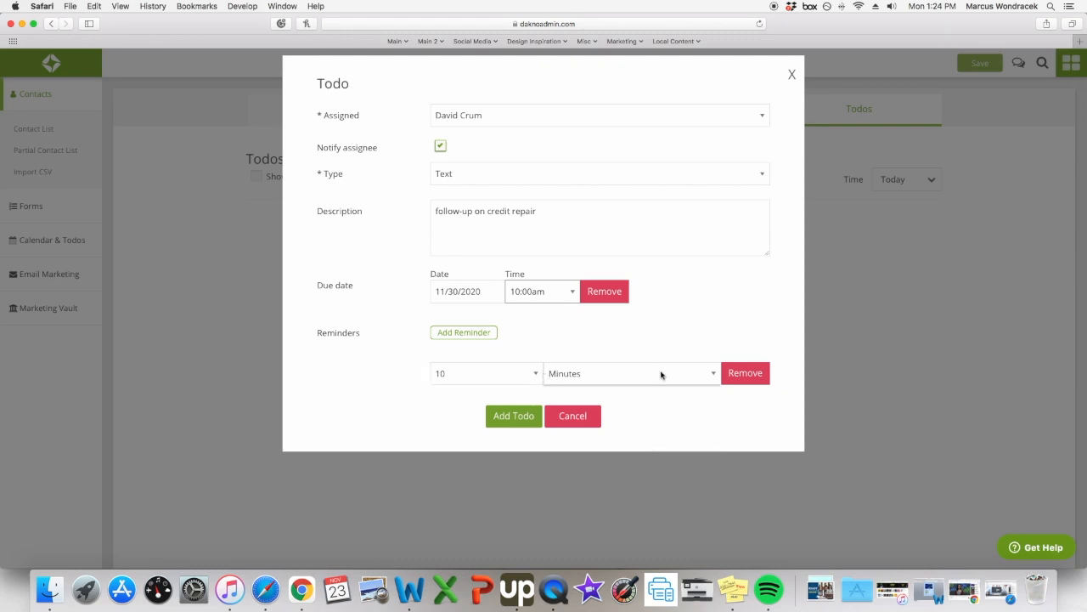
pyautogui.click(535, 377)
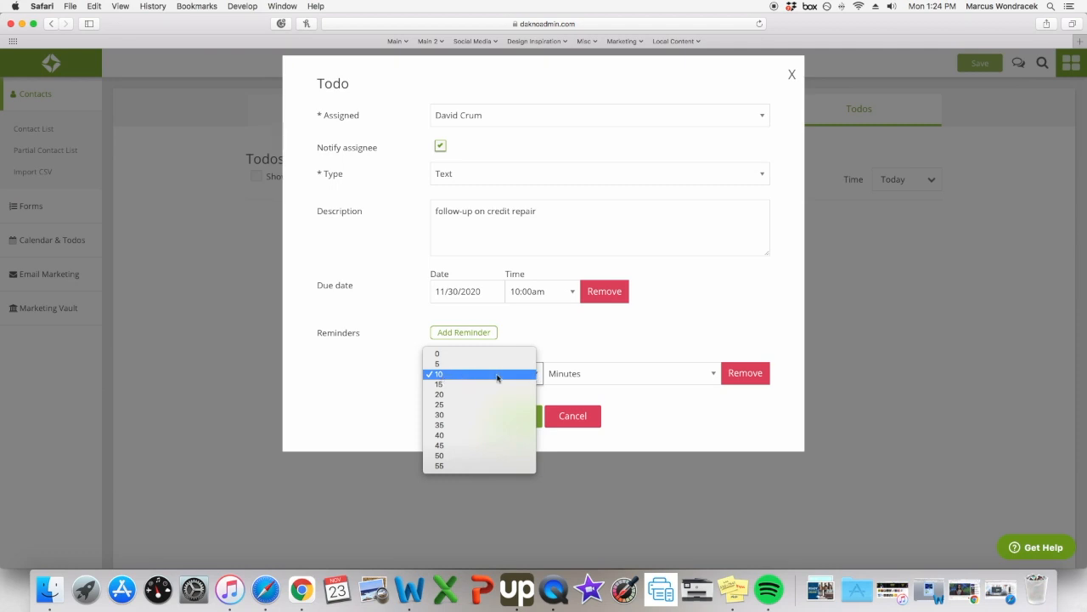
pyautogui.click(387, 377)
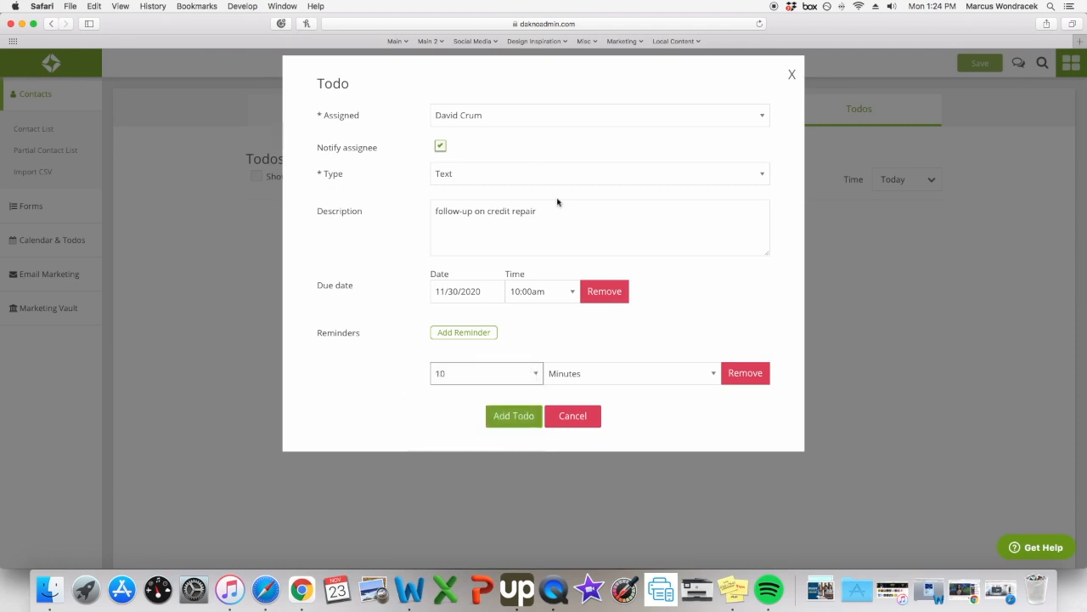
pyautogui.click(515, 417)
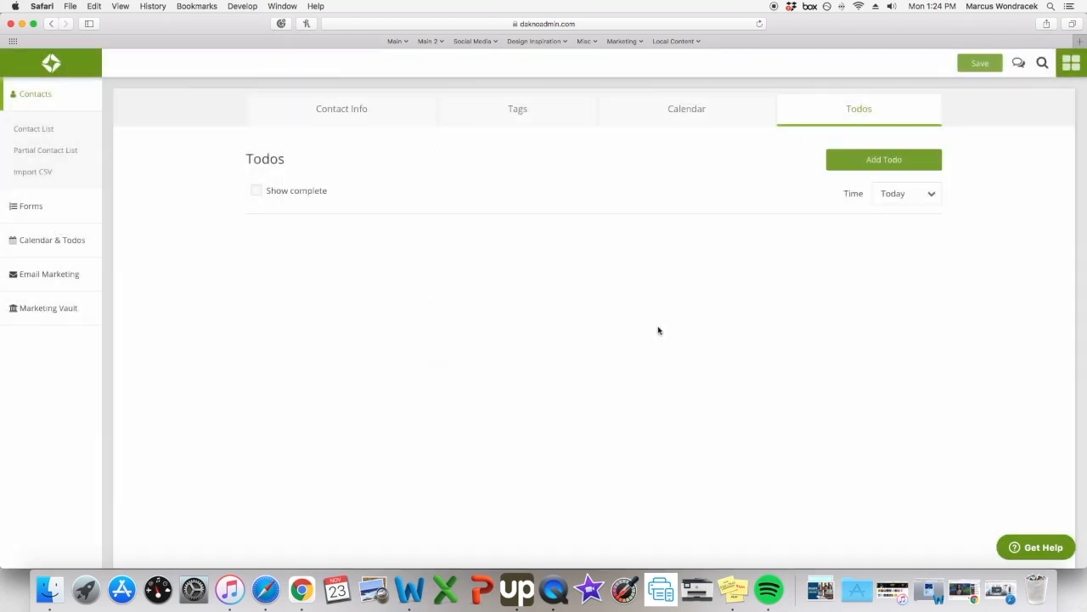
pyautogui.click(988, 67)
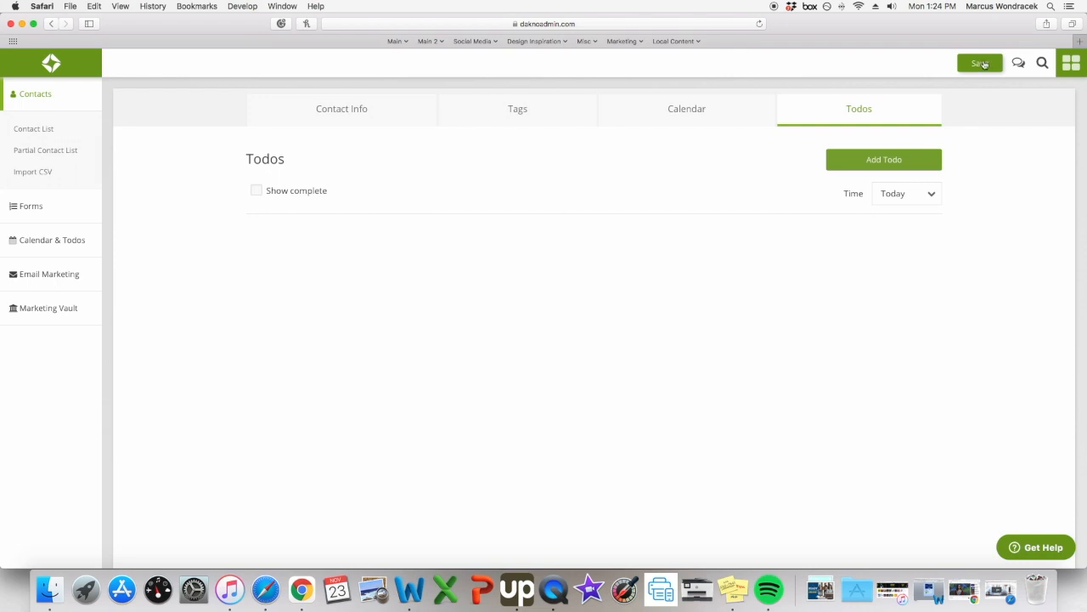
# Change the duplicated cell number's last digit to 6 and save the contact.
pyautogui.click(981, 64)
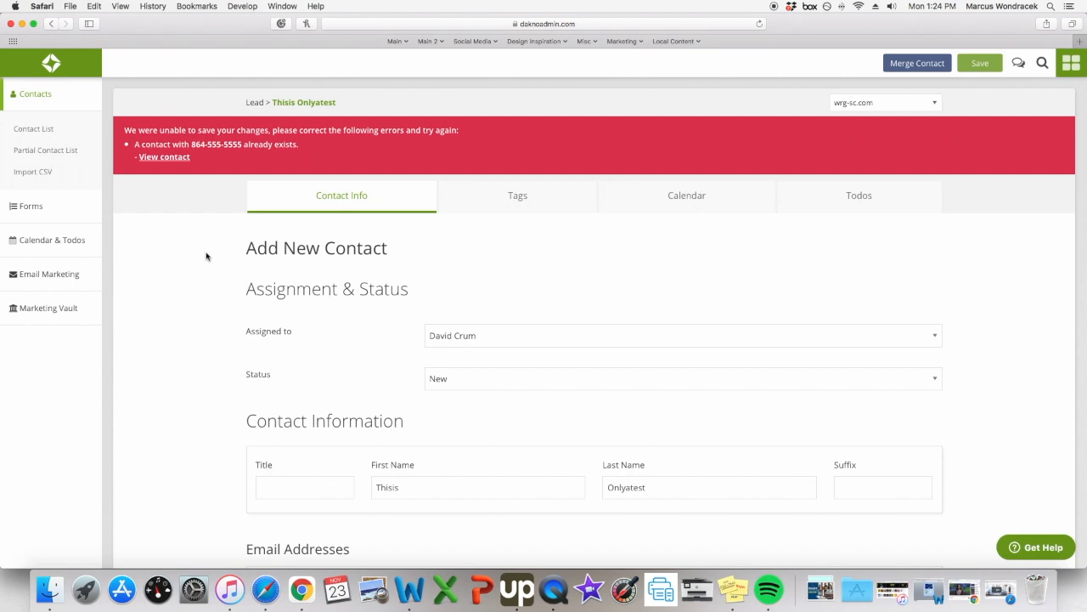
pyautogui.scroll(-10, 257, 274)
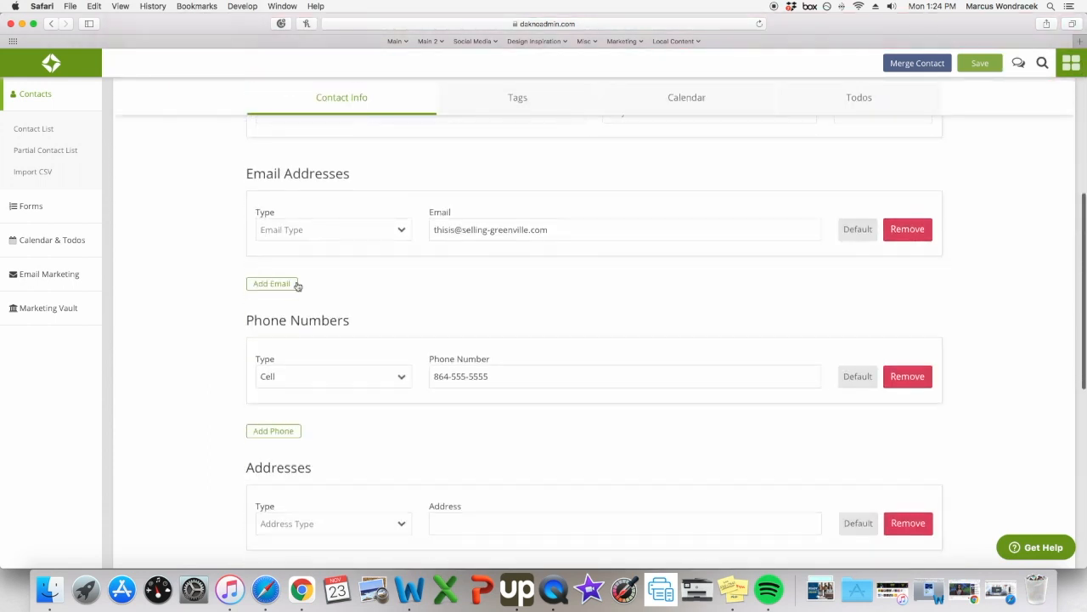
pyautogui.click(497, 377)
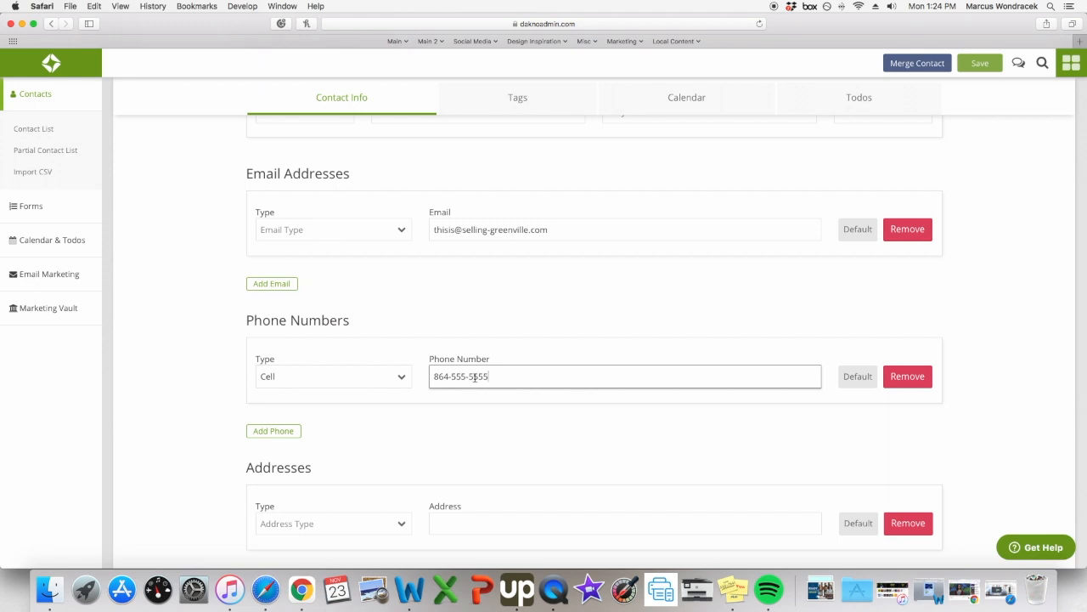
pyautogui.click(459, 378)
pyautogui.press('BackSpace')
pyautogui.write('6')
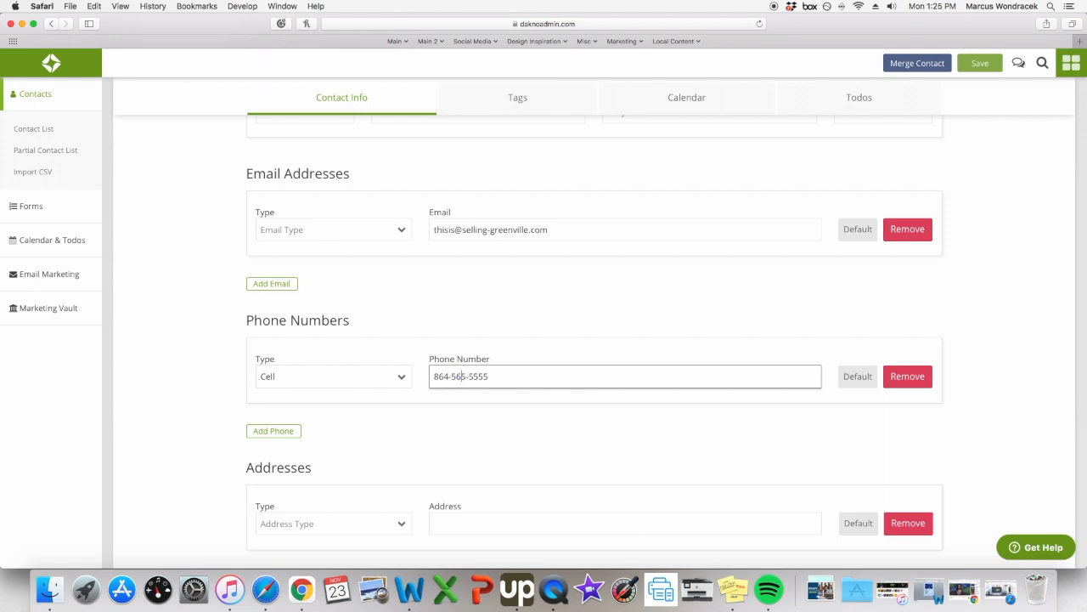
pyautogui.click(981, 64)
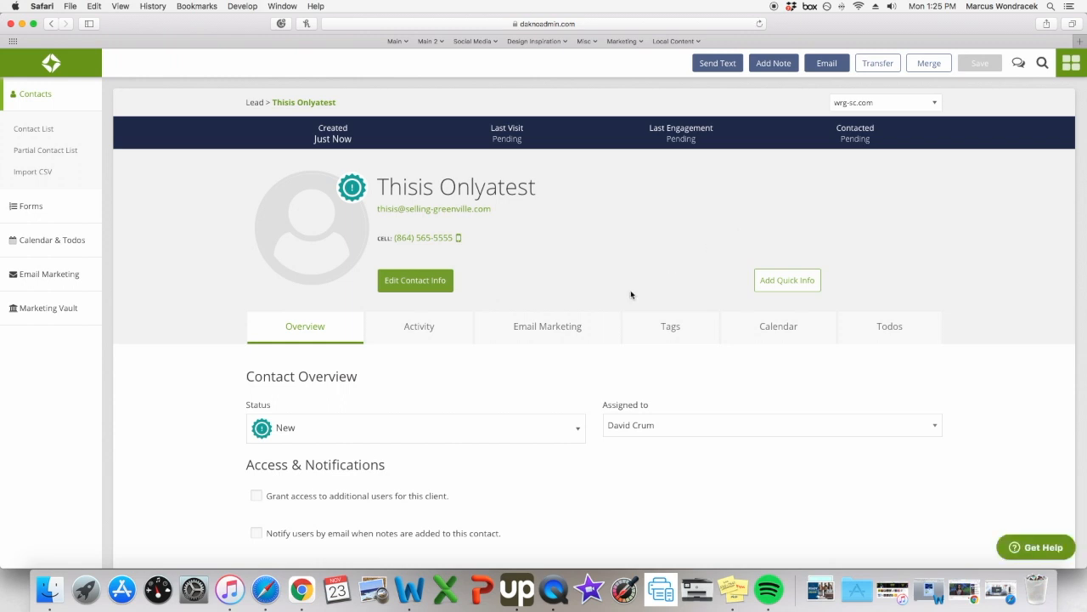
# Open the saved contact's Email Marketing tab.
pyautogui.scroll(-1, 632, 295)
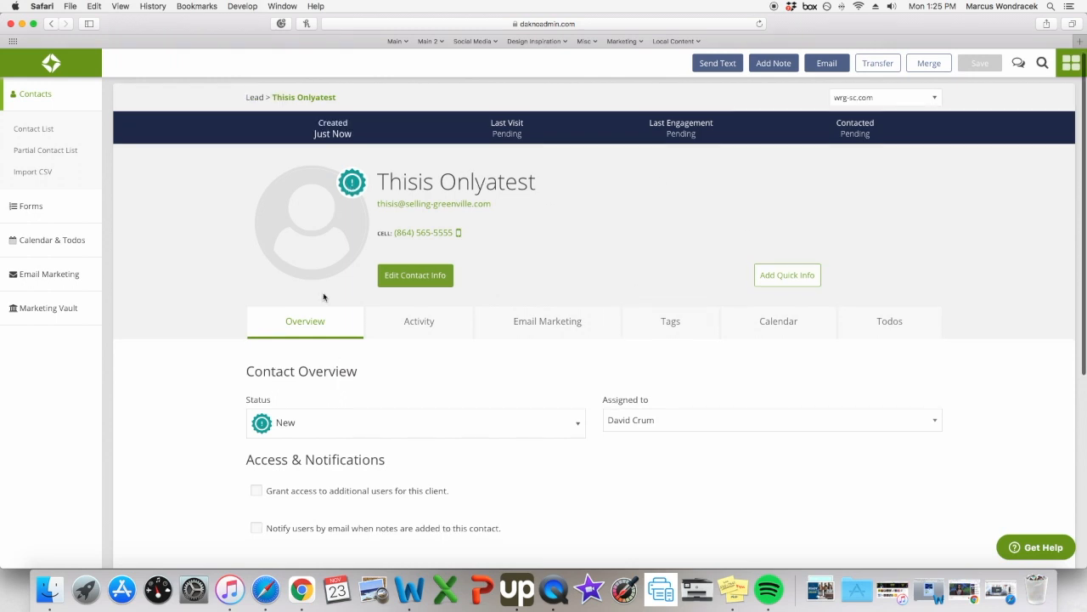
pyautogui.click(559, 327)
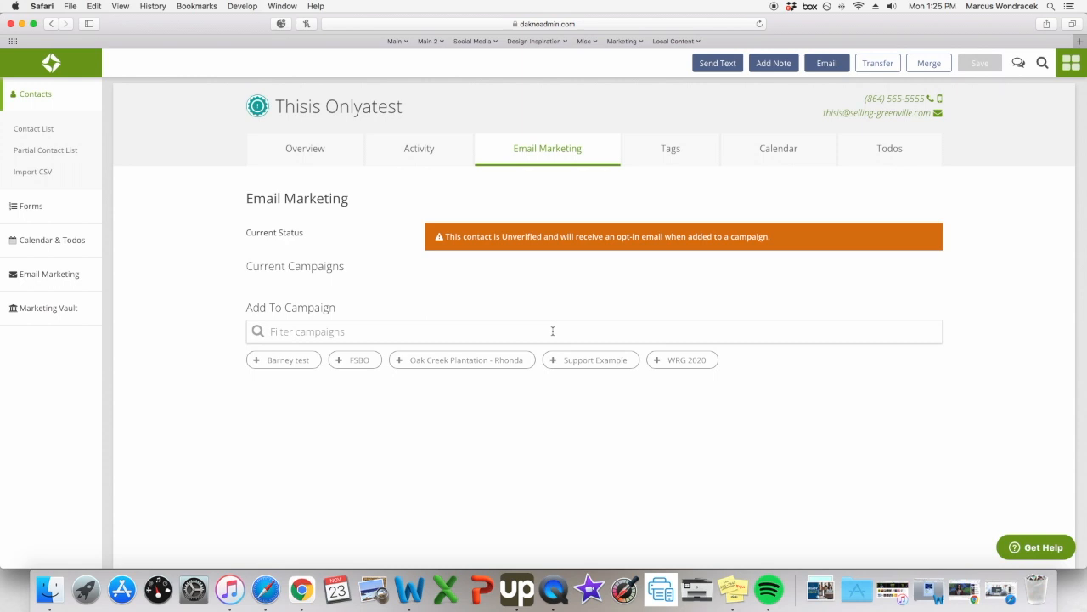
# Save the contact with WRG 2020 added to its Current Campaigns.
pyautogui.scroll(-1, 544, 289)
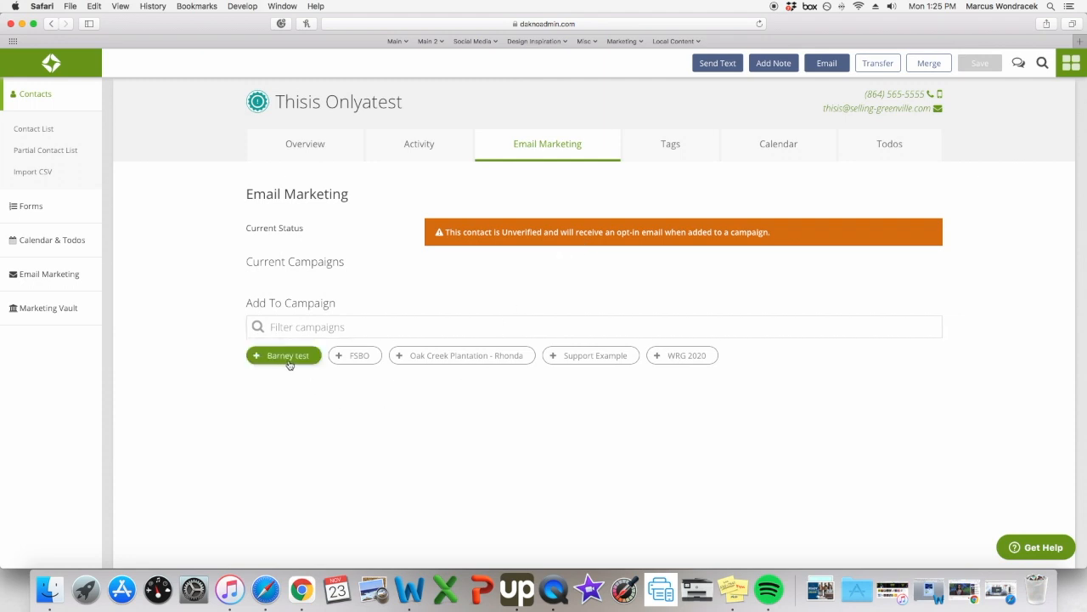
pyautogui.click(692, 361)
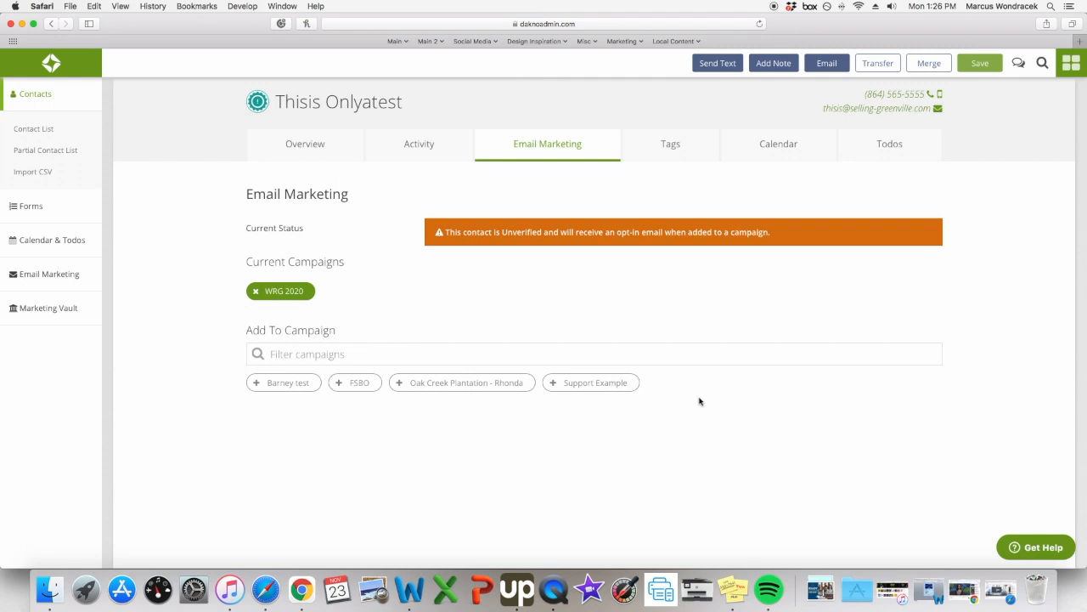
pyautogui.click(983, 64)
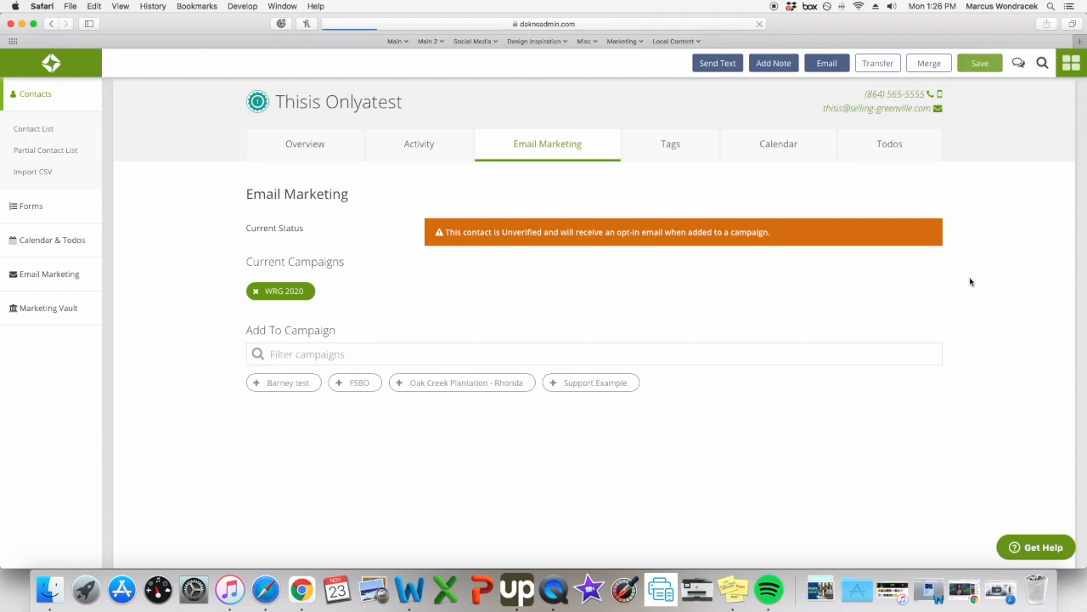